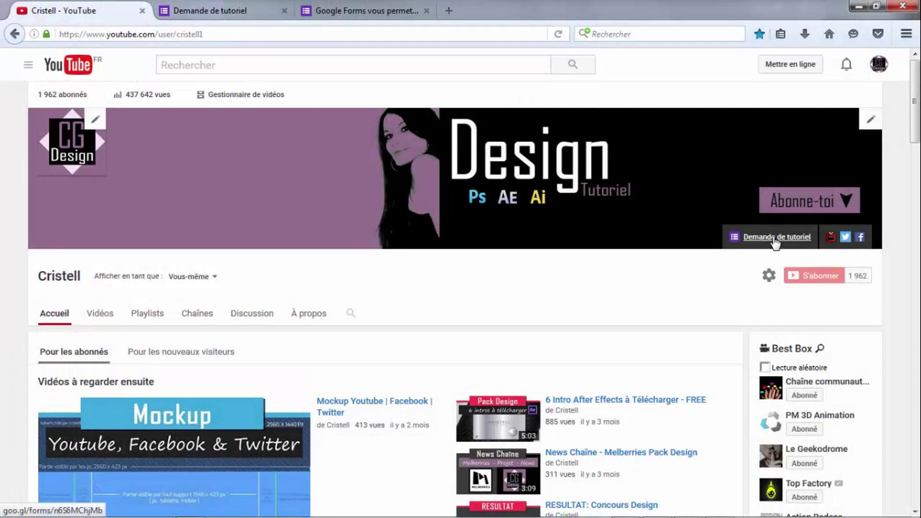
# Step: Open the 'Demande de tutoriel' form in a new tab from the channel banner link
pyautogui.click(770, 240)
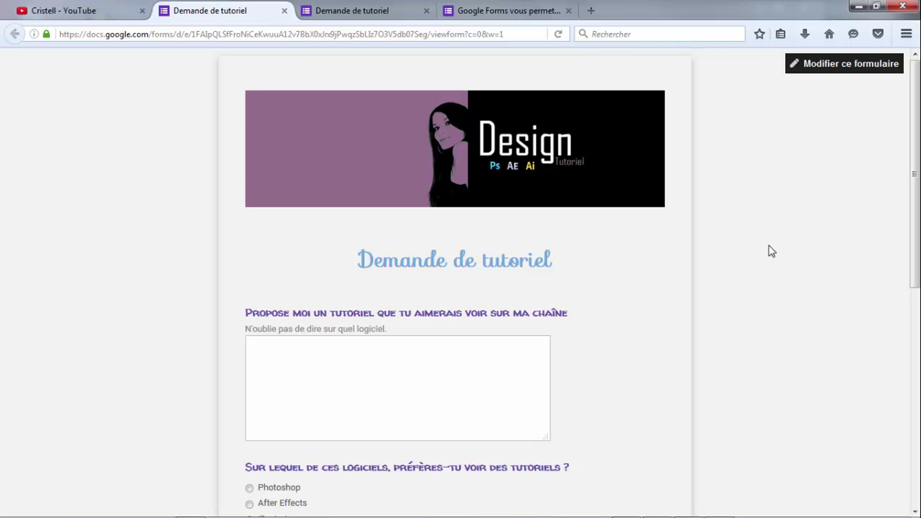
# Step: Look over the request form, leave its duplicate tab and show the Google Forms introduction page
pyautogui.scroll(-6, 769, 246)
pyautogui.scroll(4, 769, 246)
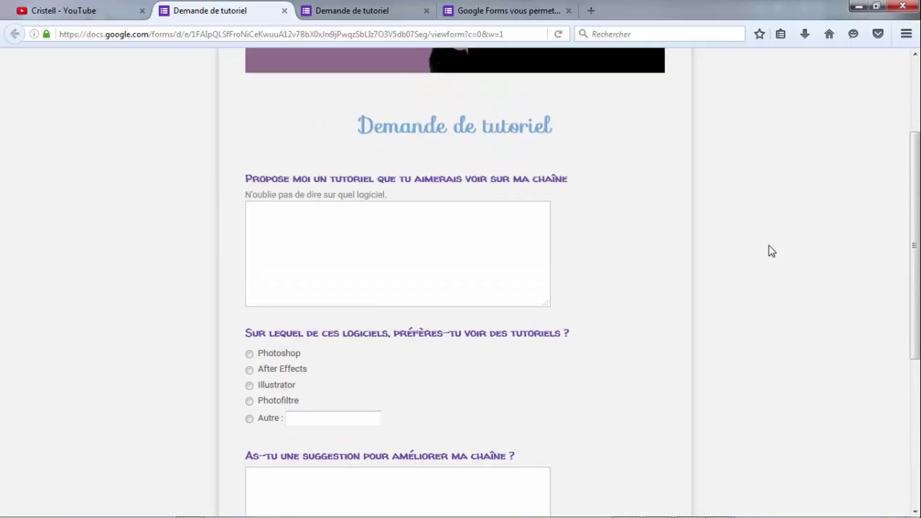
pyautogui.hotkey('ctrl', 'Tab')
pyautogui.click(426, 11)
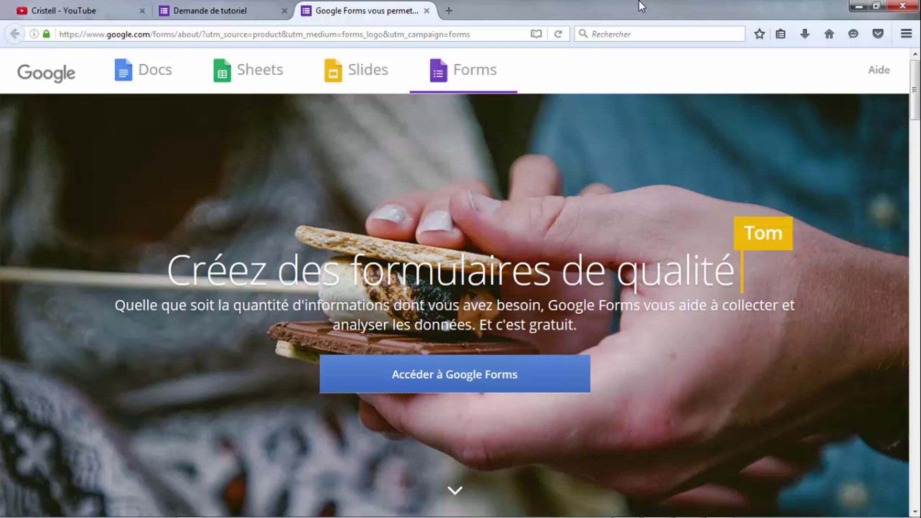
# Step: Go to the Google Forms home and start a new blank form
pyautogui.click(511, 379)
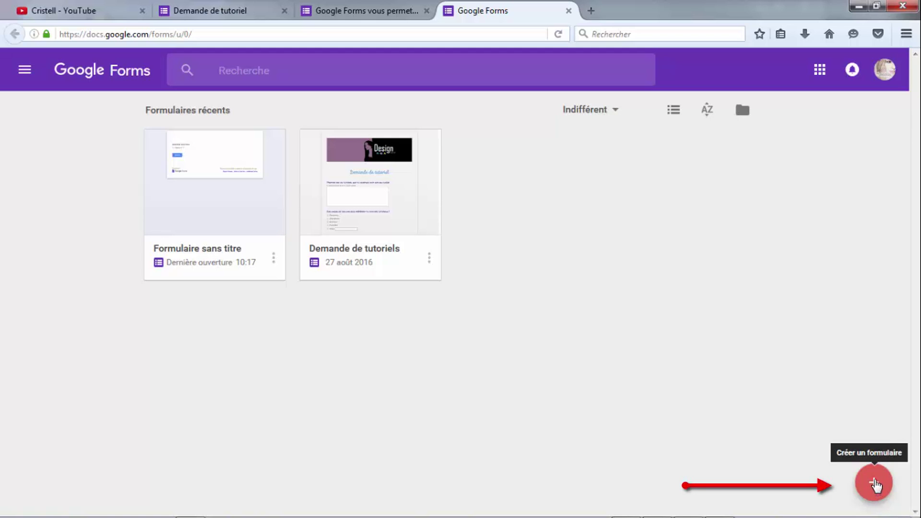
pyautogui.click(874, 483)
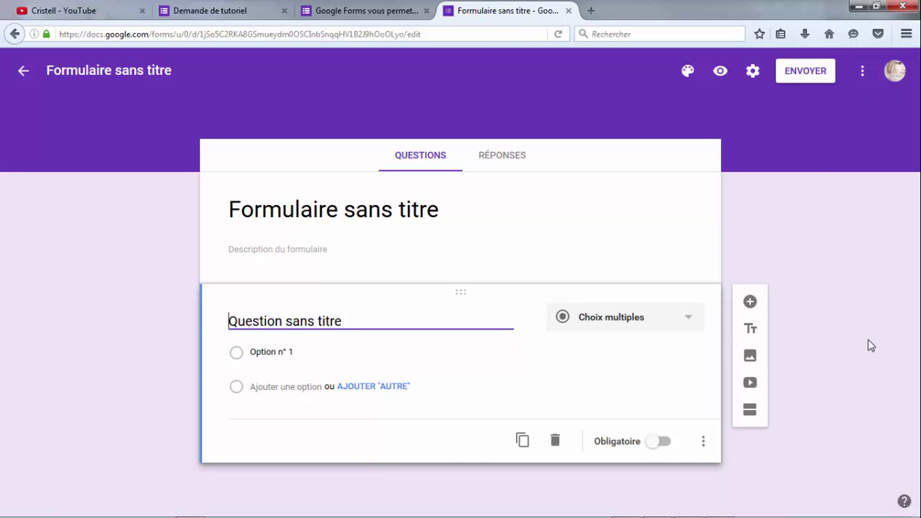
# Step: Replace the form title with 'Titre du formulaire' and add the description 'Tutoriel'
pyautogui.click(282, 209)
pyautogui.moveTo(439, 209); pyautogui.dragTo(185, 211)
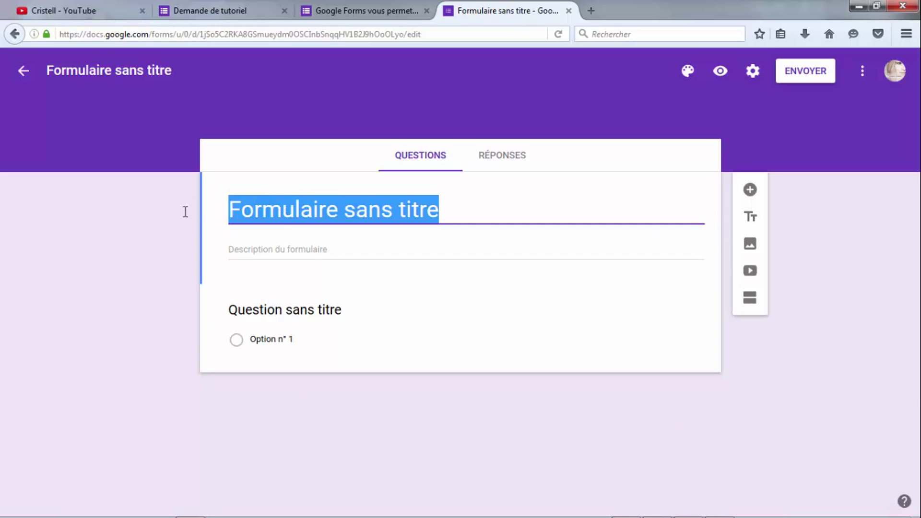
pyautogui.write('Titre du formaulaire')
pyautogui.click(383, 253)
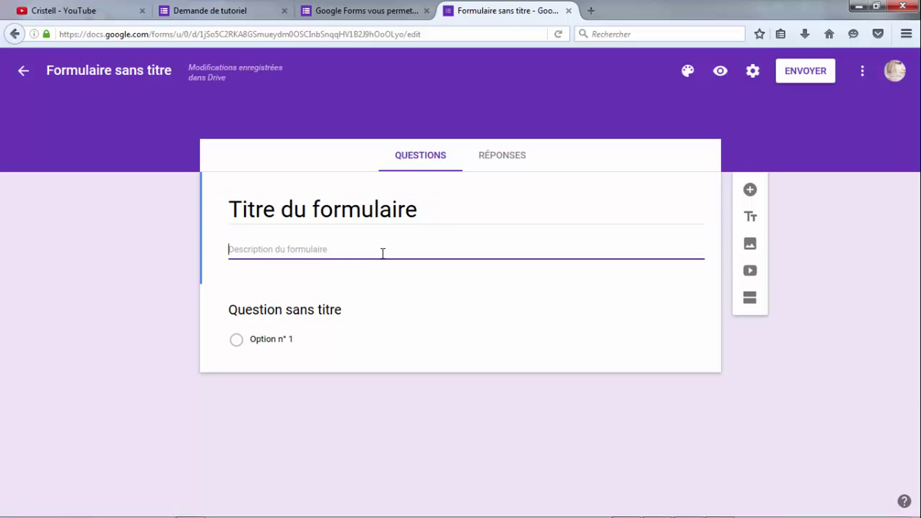
pyautogui.write('Tutor')
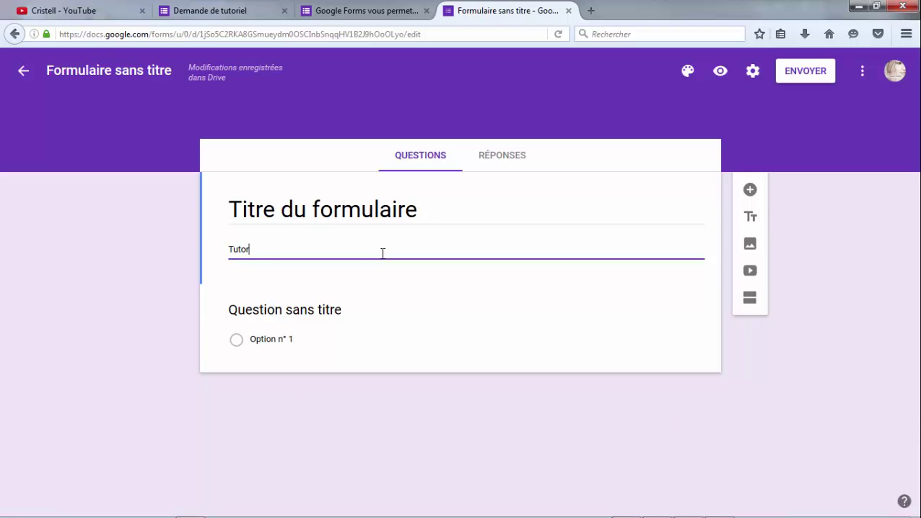
pyautogui.write('iel')
# Step: Enter 'Quelle est la couleur du soleil ?' as the first question's title
pyautogui.click(307, 323)
pyautogui.write('Qu')
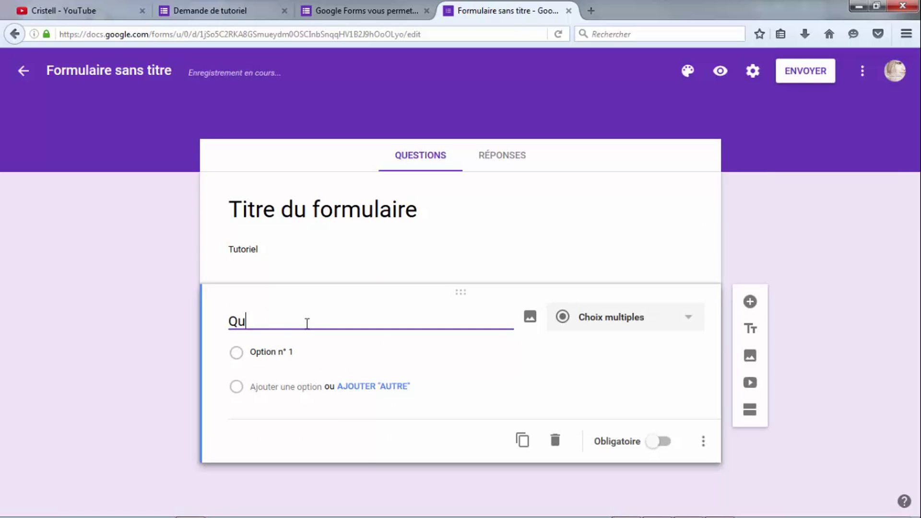
pyautogui.write('elle est la ')
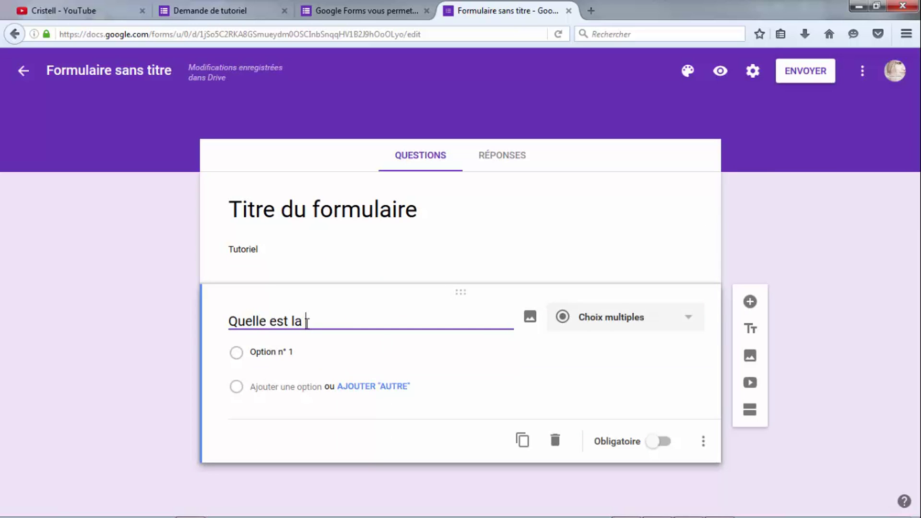
pyautogui.write('couleur du ')
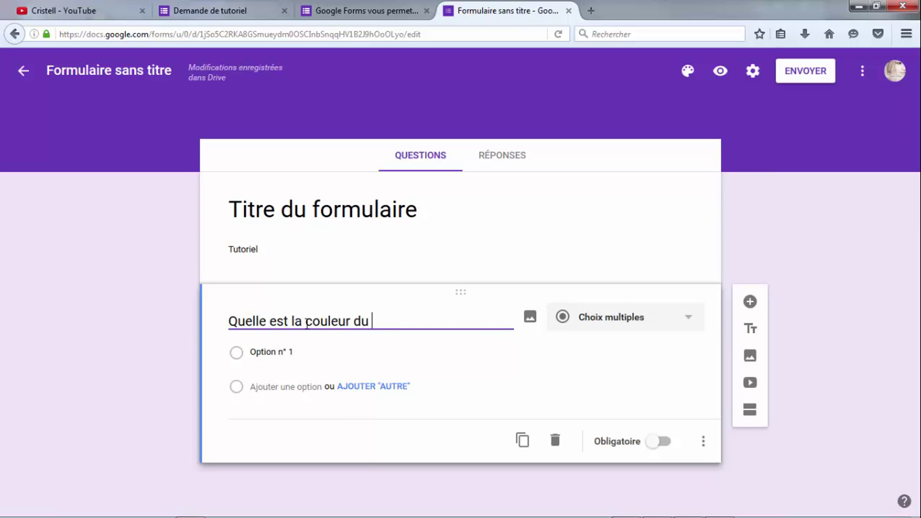
pyautogui.write('soleil ?')
pyautogui.moveTo(244, 352)
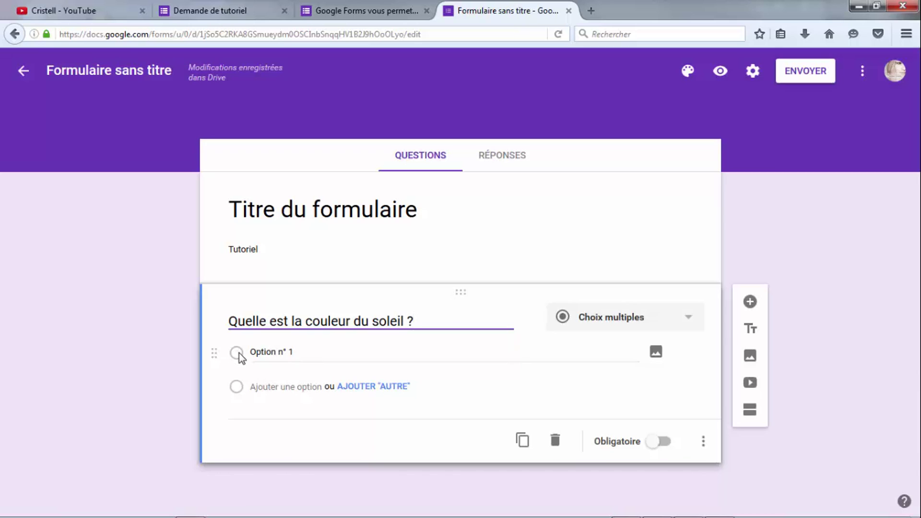
# Step: Set the answer choices to Jaune and Blanche, adding and then removing an 'Autre' option
pyautogui.click(265, 354)
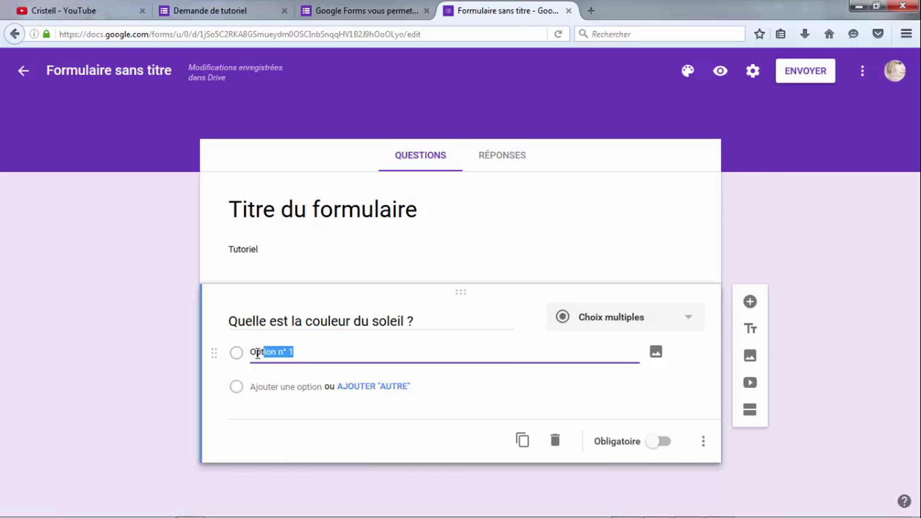
pyautogui.write('Jau')
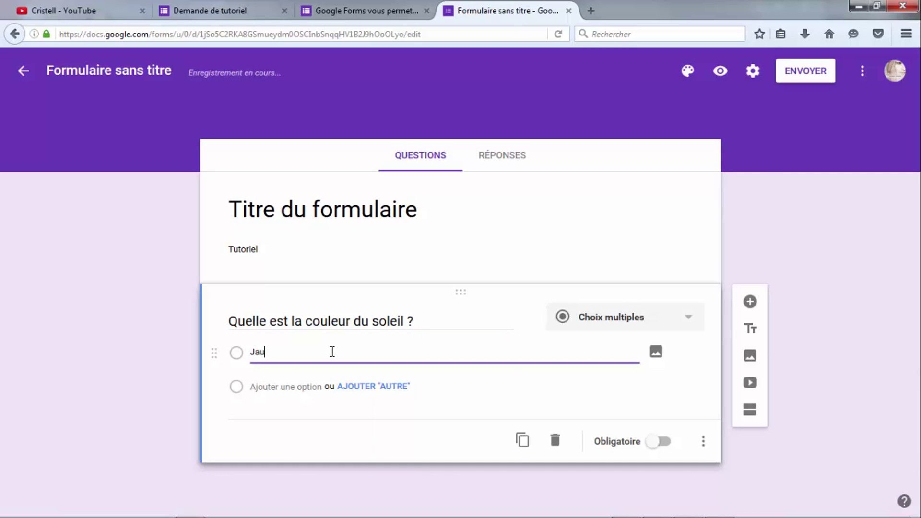
pyautogui.write('ne')
pyautogui.click(274, 392)
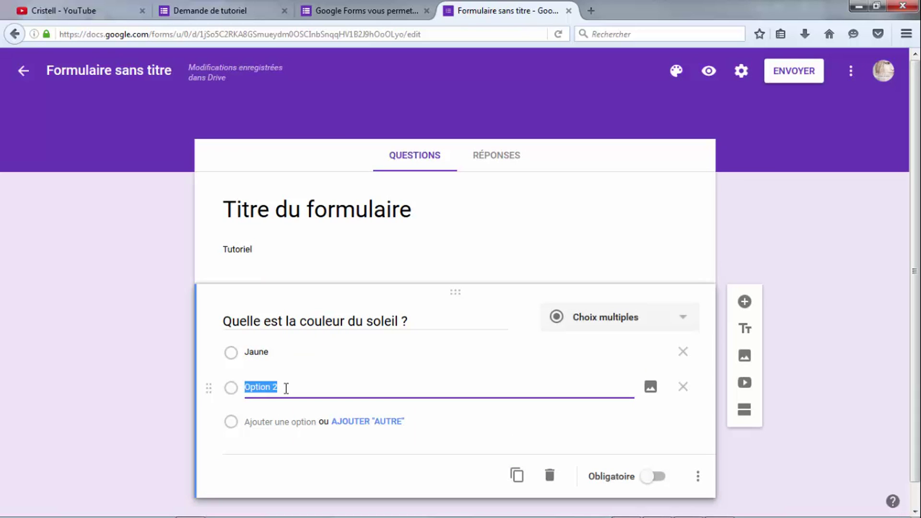
pyautogui.write('Bl')
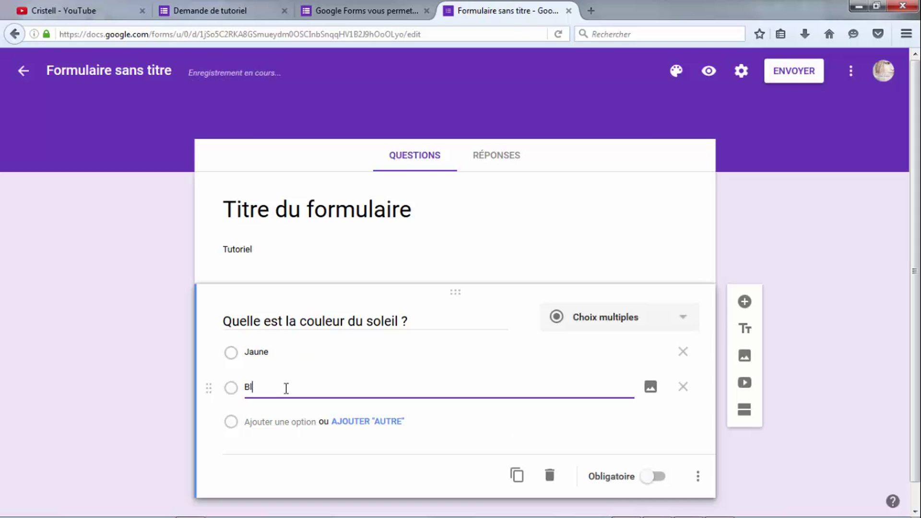
pyautogui.write('anche')
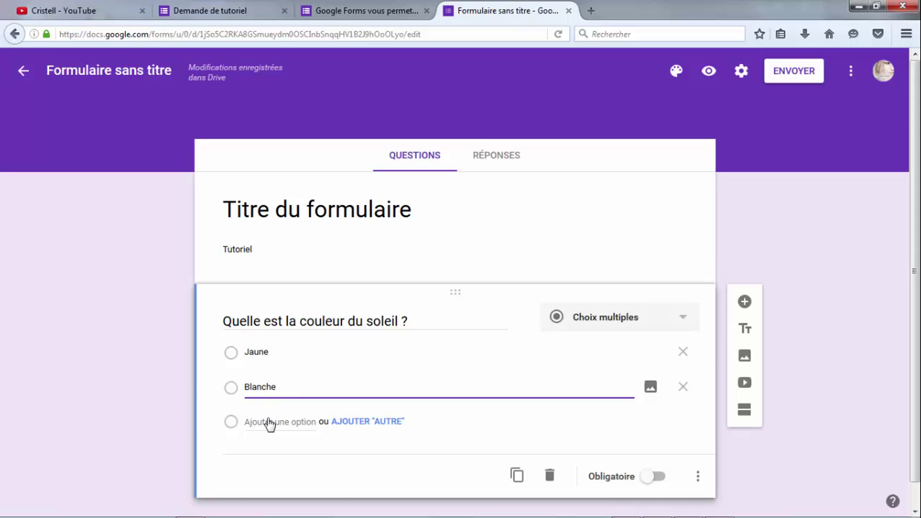
pyautogui.click(372, 422)
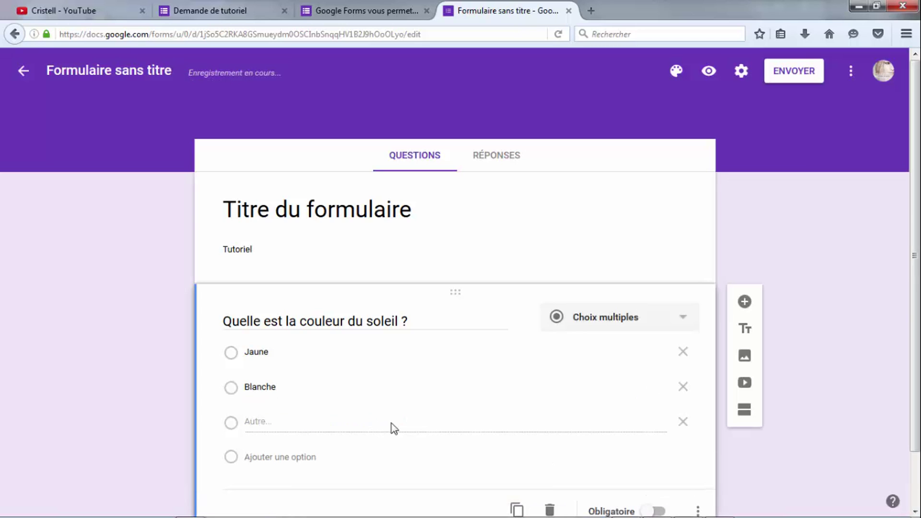
pyautogui.click(683, 422)
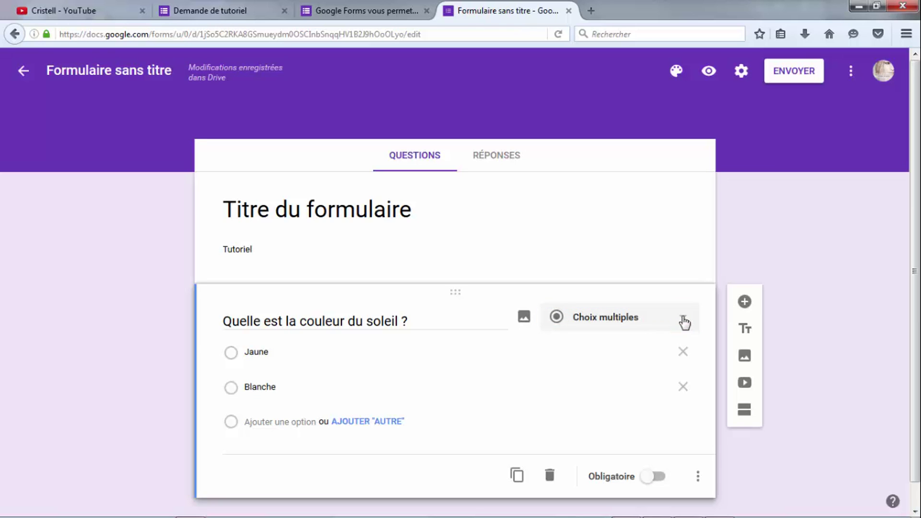
# Step: Try the Cases à cocher and Liste déroulante types, then settle on Réponse courte
pyautogui.click(683, 320)
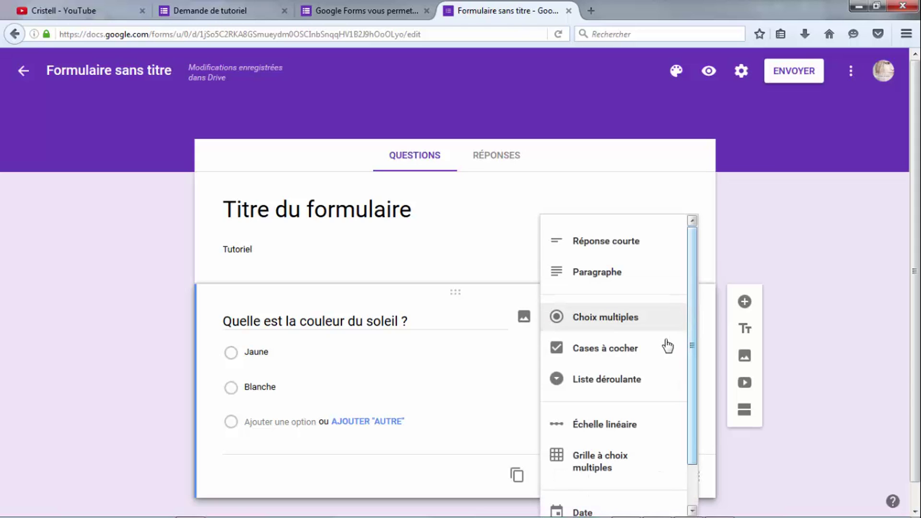
pyautogui.click(623, 349)
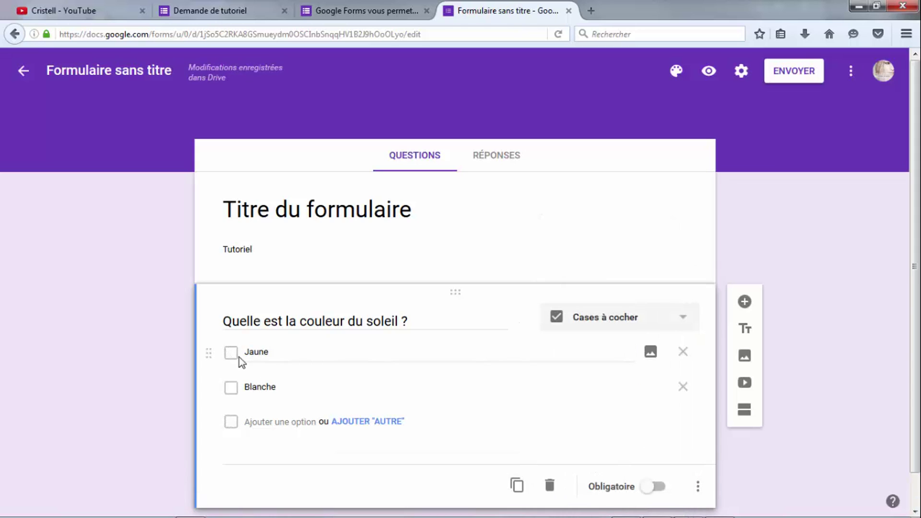
pyautogui.click(682, 320)
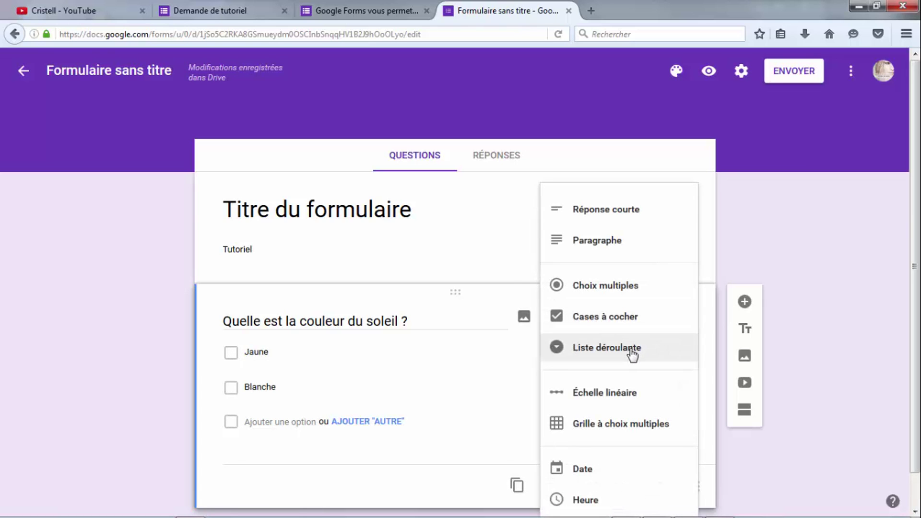
pyautogui.click(634, 349)
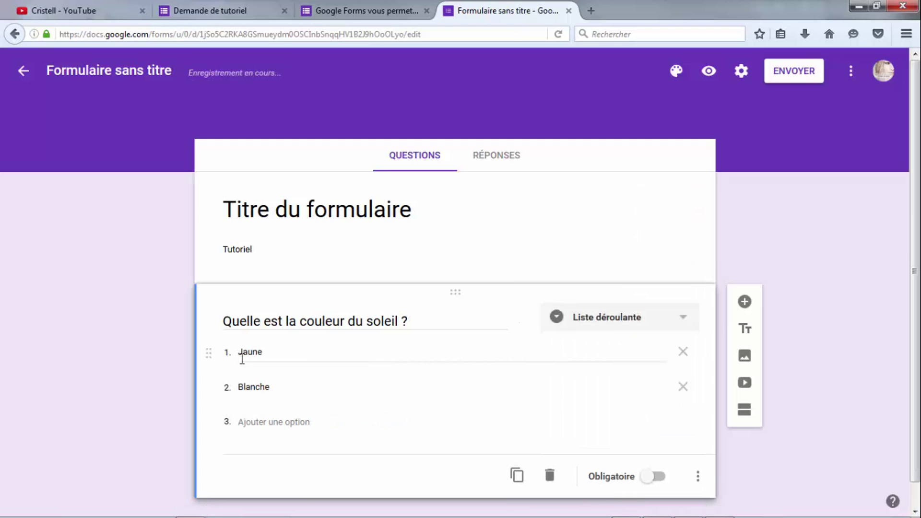
pyautogui.click(683, 321)
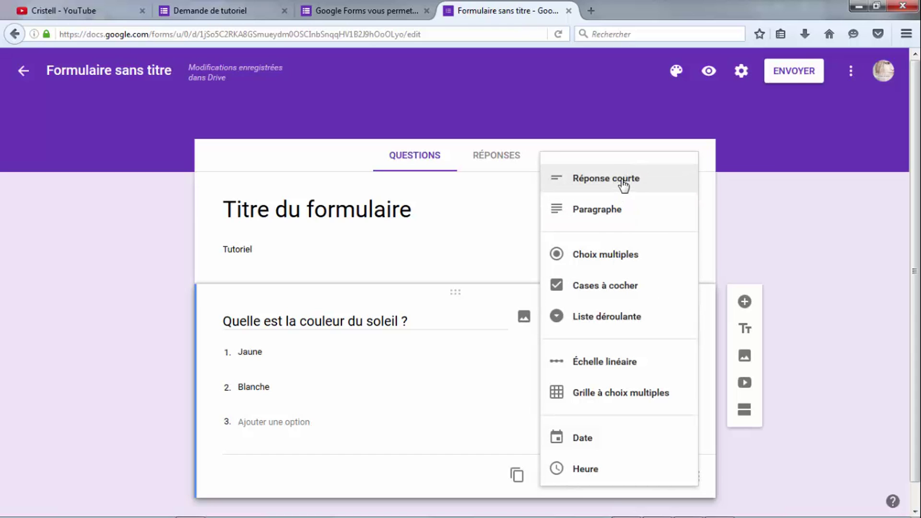
pyautogui.click(624, 185)
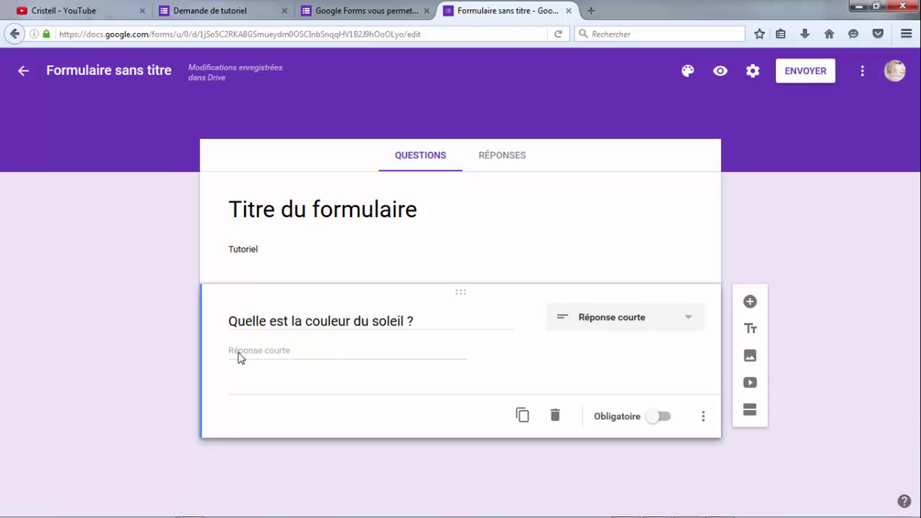
# Step: Switch the question back to Choix multiples with answer choices Jaune and Blanc
pyautogui.click(664, 324)
pyautogui.click(640, 365)
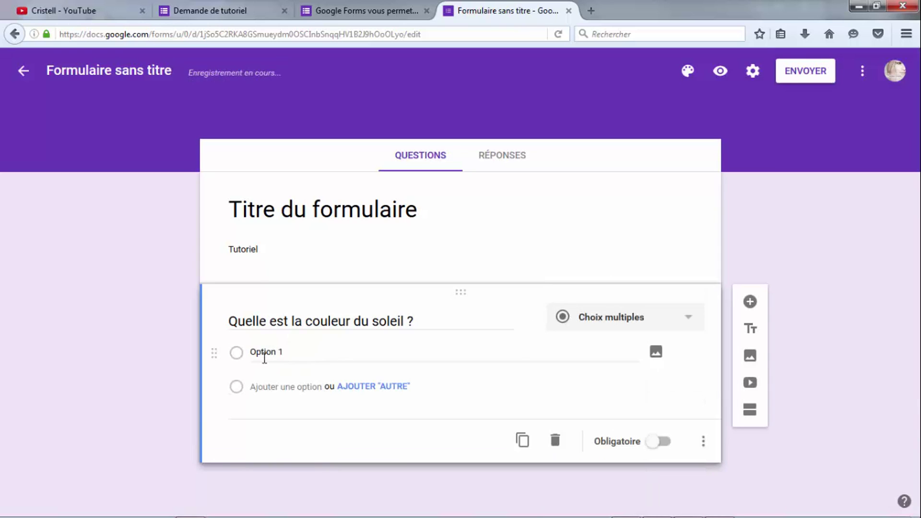
pyautogui.moveTo(287, 357); pyautogui.dragTo(214, 355)
pyautogui.press('BackSpace')
pyautogui.write('Jaune')
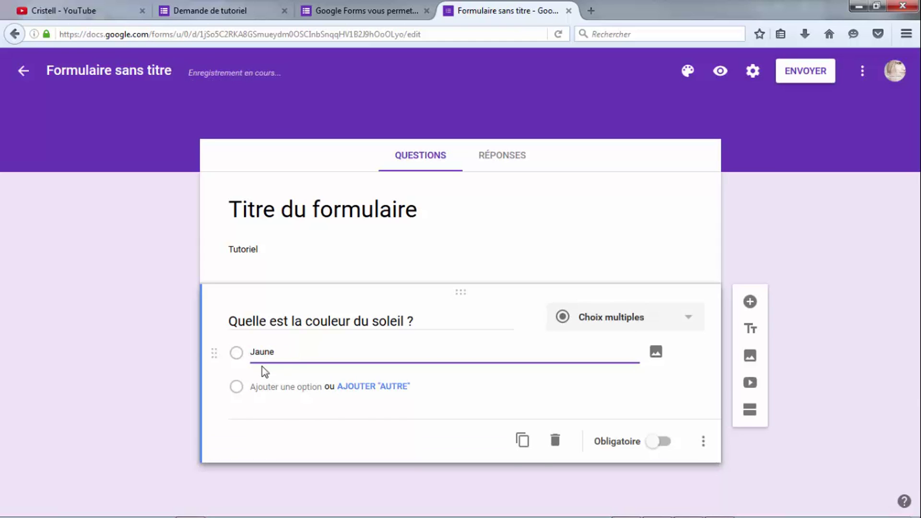
pyautogui.click(298, 387)
pyautogui.write('Blanc')
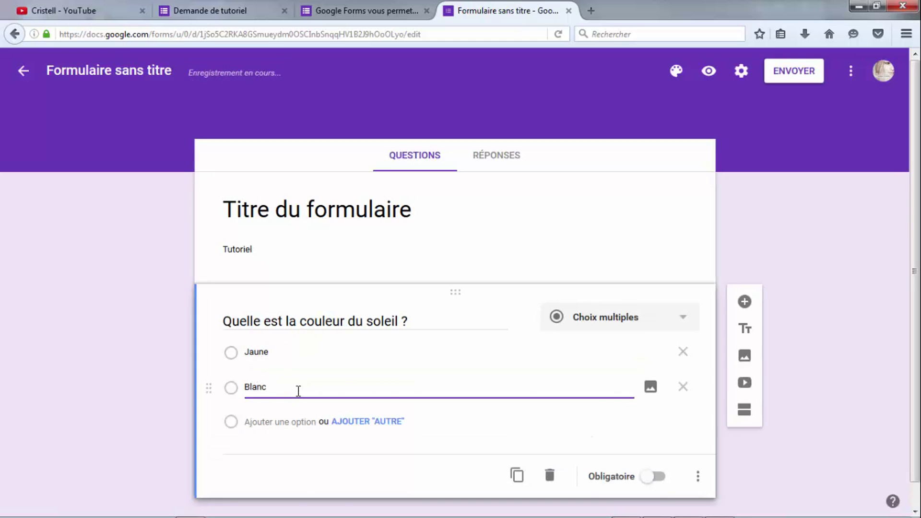
pyautogui.click(614, 405)
pyautogui.scroll(-1, 561, 402)
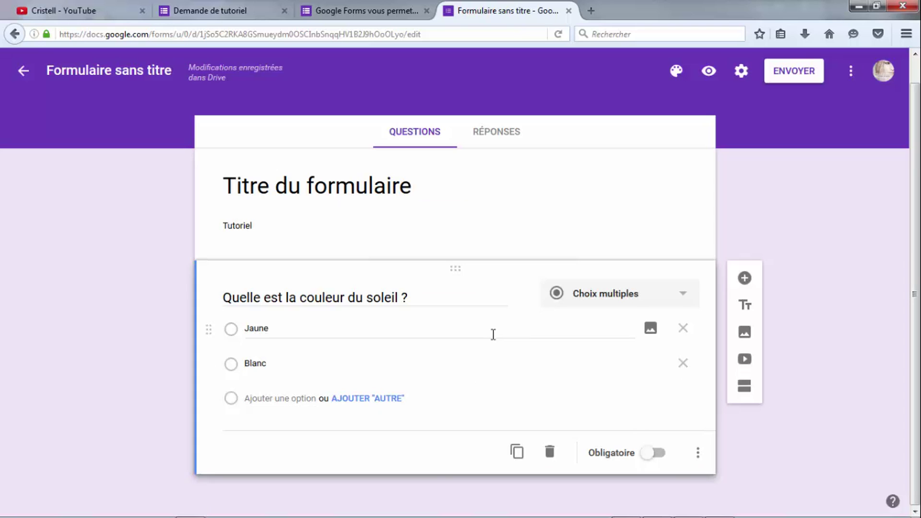
# Step: Add the question 'Propose moi un tutoriel' with the Paragraphe answer type
pyautogui.click(745, 278)
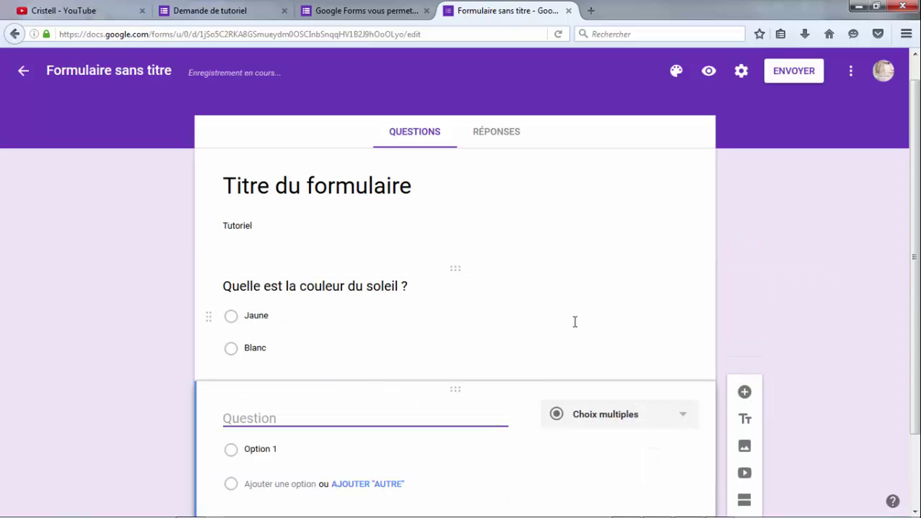
pyautogui.write('P')
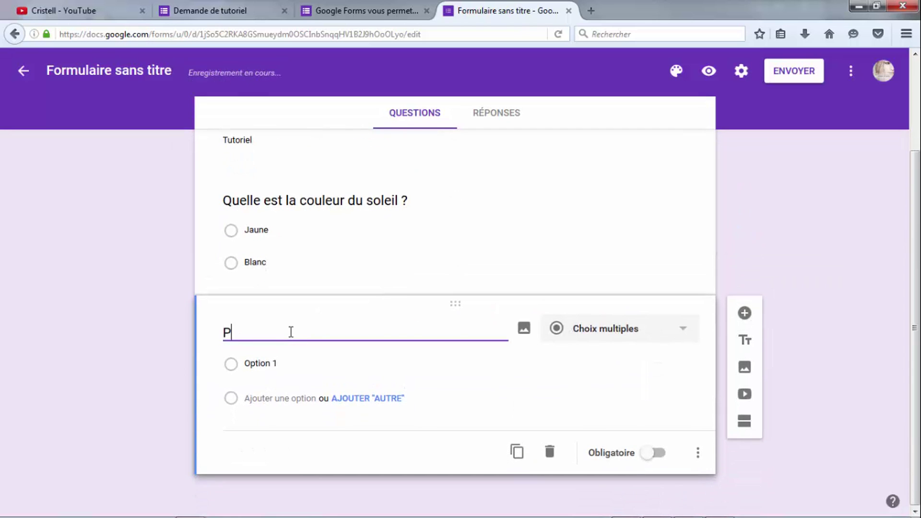
pyautogui.write('ropose moi')
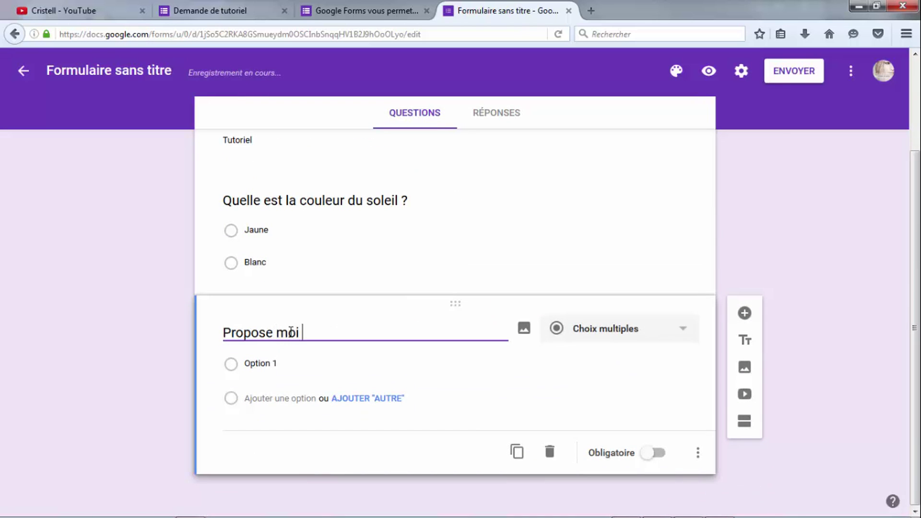
pyautogui.write(' un tutori')
pyautogui.write('el')
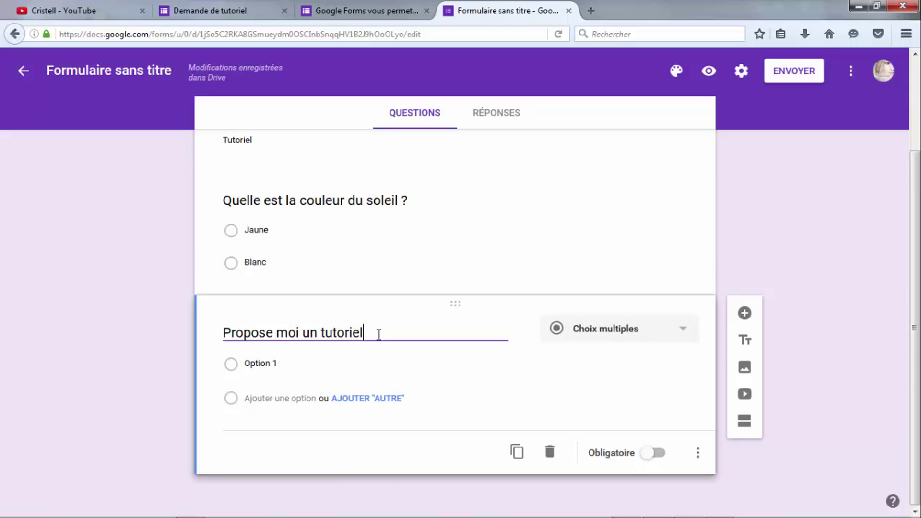
pyautogui.click(680, 335)
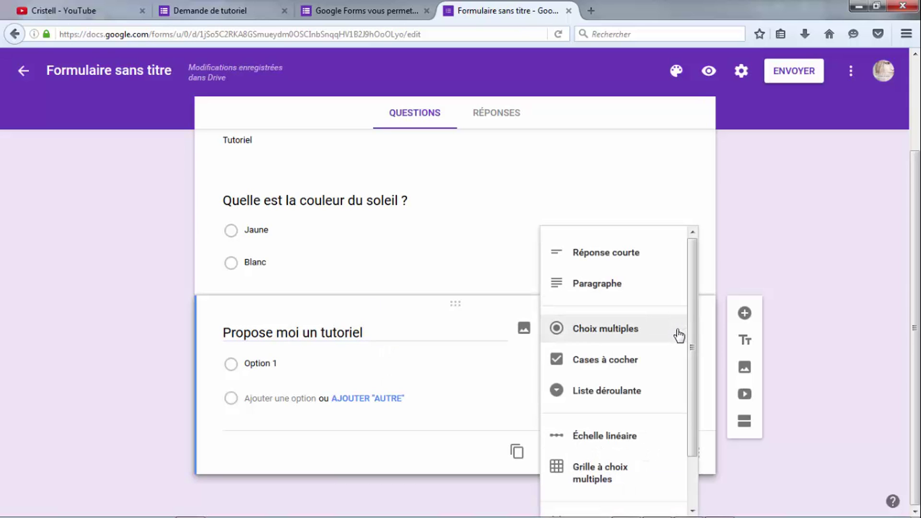
pyautogui.click(603, 290)
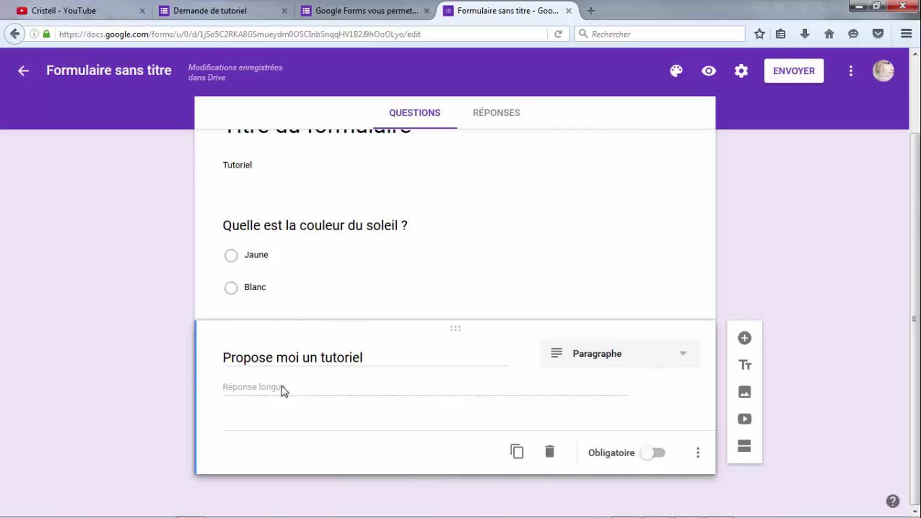
# Step: Insert the banner image by pasting its web address in the À partir d'une URL tab
pyautogui.click(748, 404)
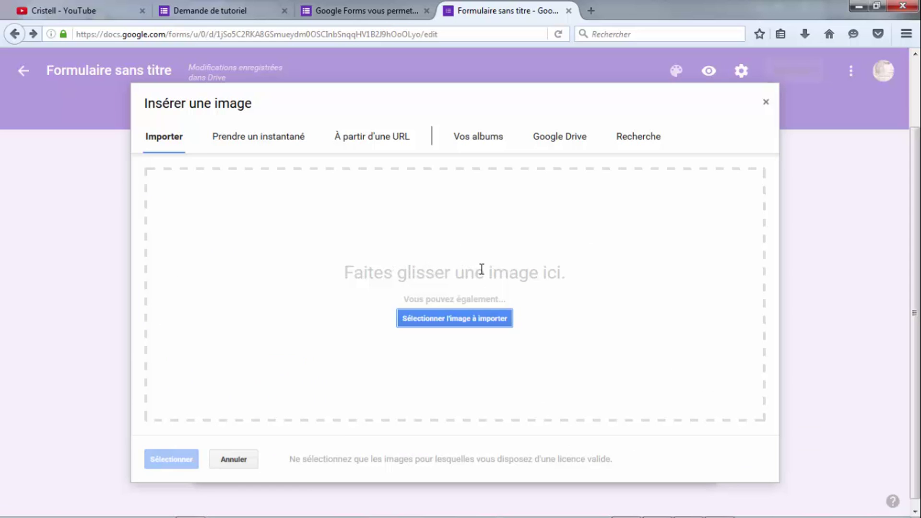
pyautogui.click(372, 137)
pyautogui.rightClick(301, 177)
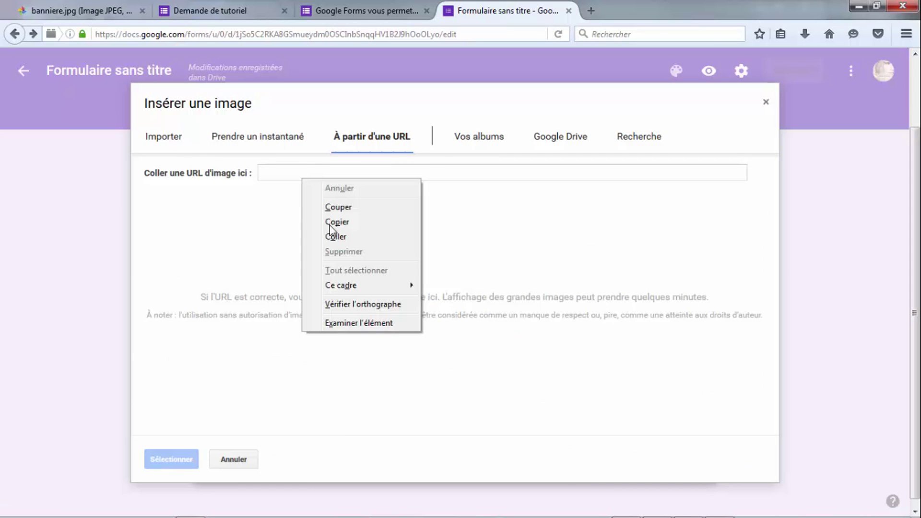
pyautogui.click(331, 232)
pyautogui.click(171, 459)
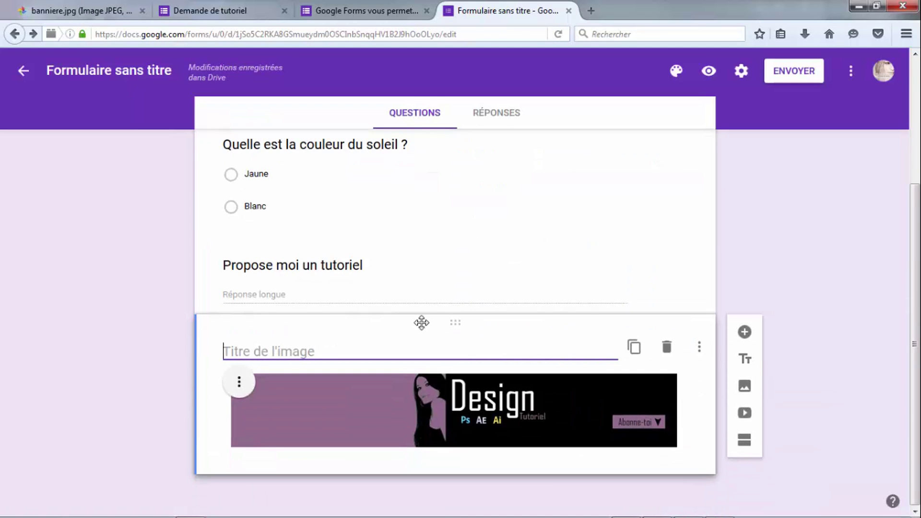
pyautogui.click(746, 414)
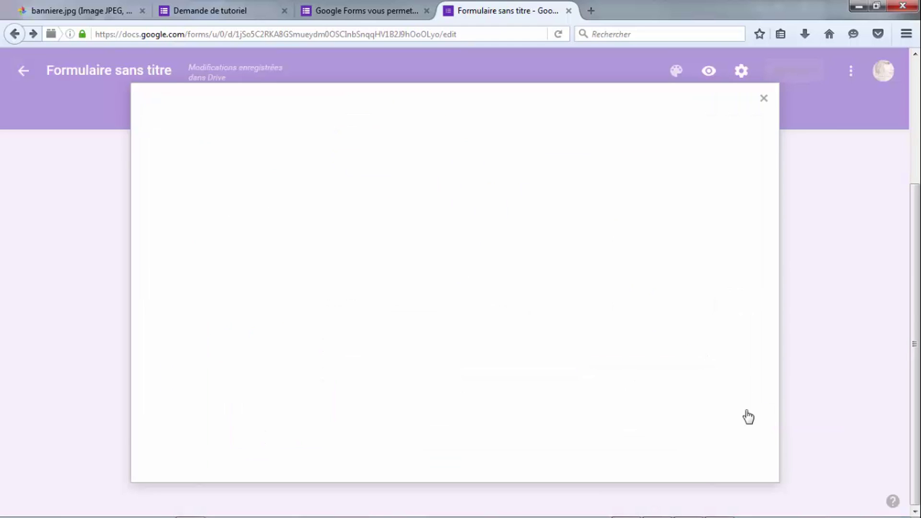
pyautogui.click(766, 103)
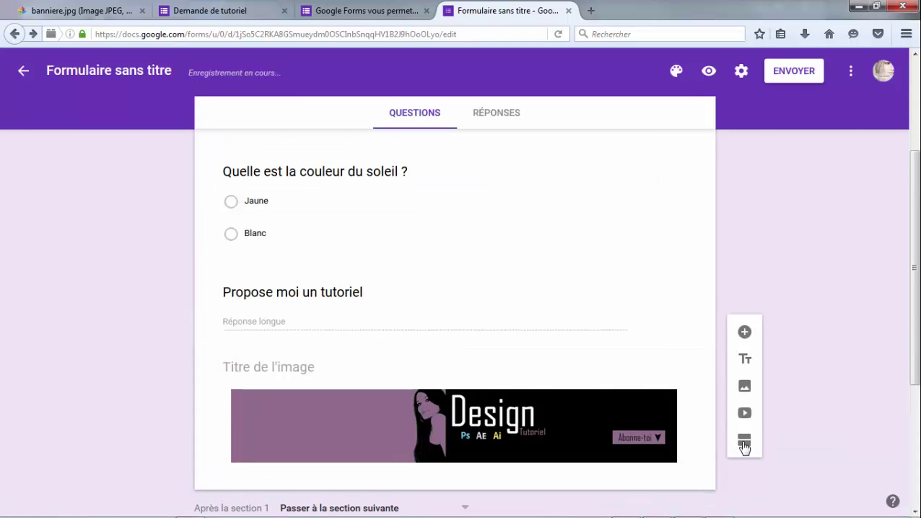
pyautogui.click(744, 443)
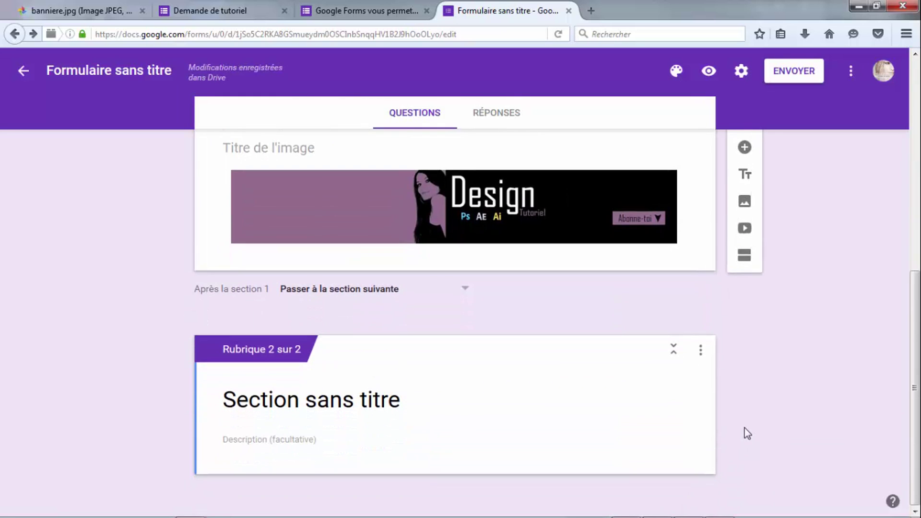
pyautogui.click(699, 352)
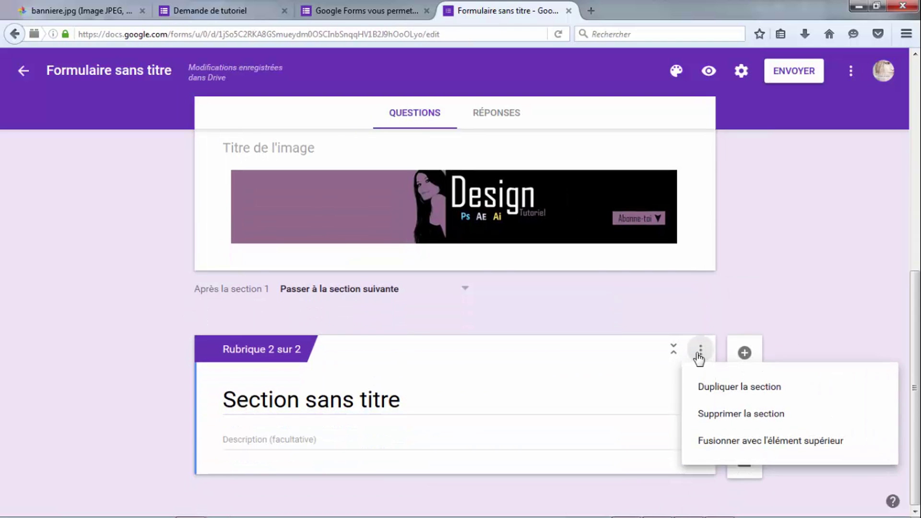
pyautogui.click(704, 414)
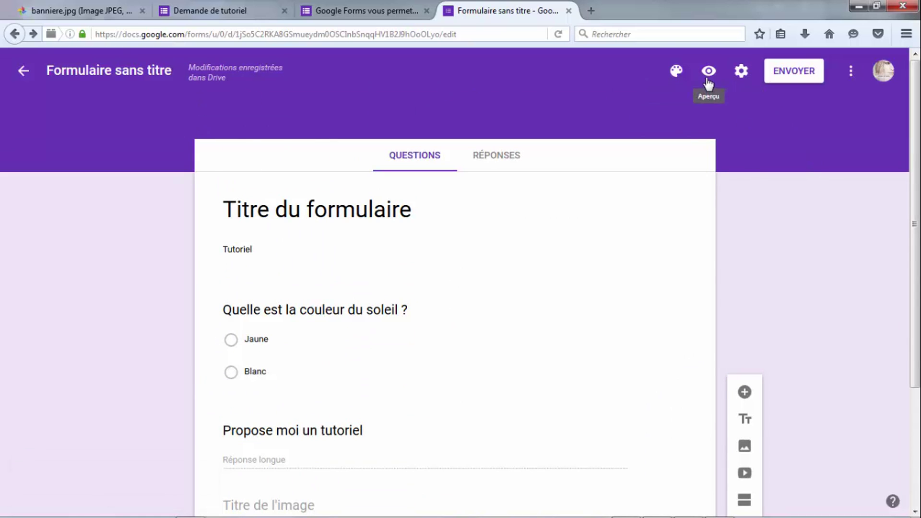
# Step: Try magenta, grey and then blue-grey as the form's theme colour
pyautogui.click(677, 71)
pyautogui.click(726, 118)
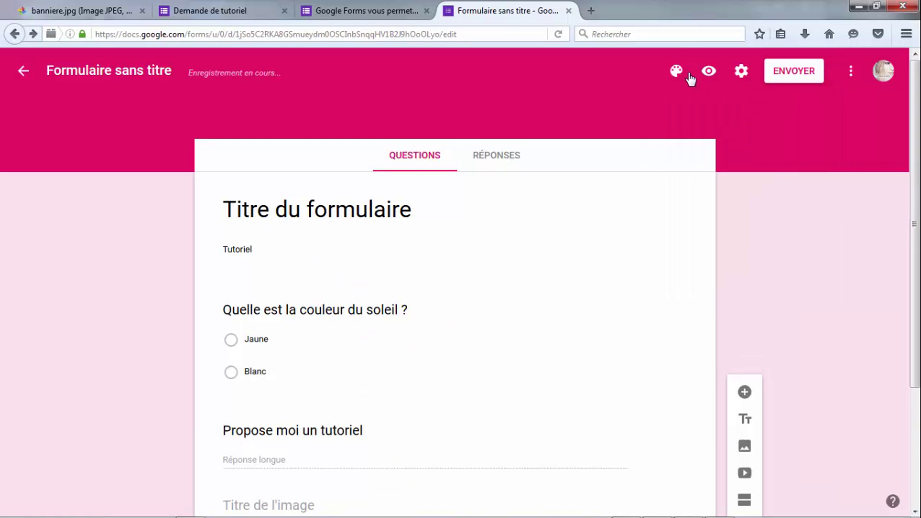
pyautogui.click(687, 73)
pyautogui.click(727, 257)
pyautogui.click(676, 72)
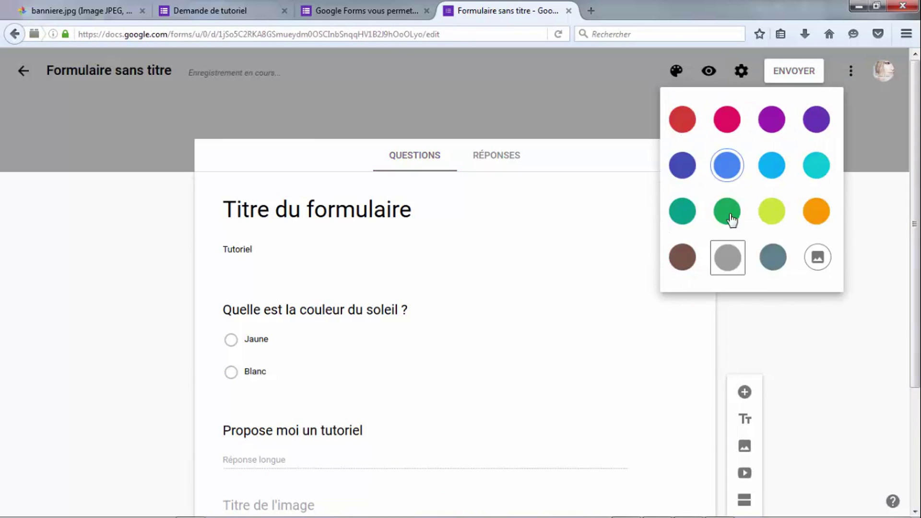
pyautogui.click(773, 257)
# Step: Apply the painted-hands image from the Travail et école category as the header theme
pyautogui.click(678, 74)
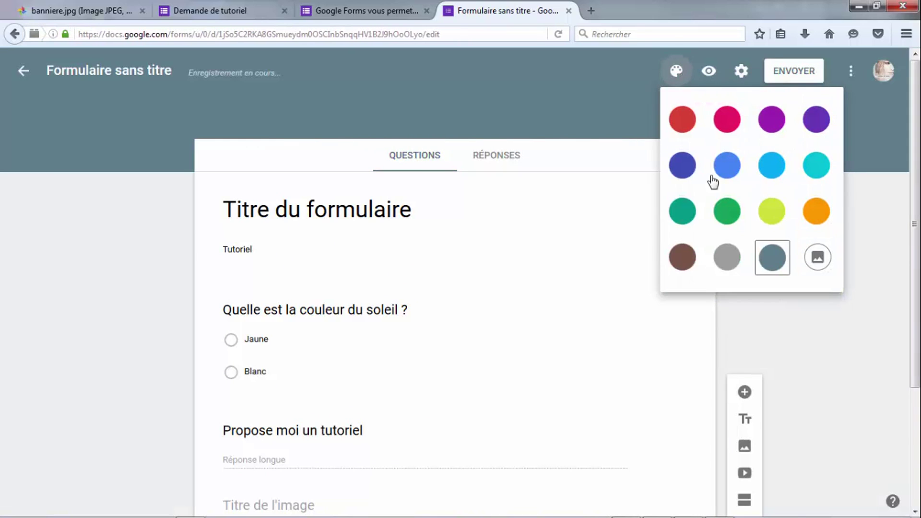
pyautogui.click(829, 259)
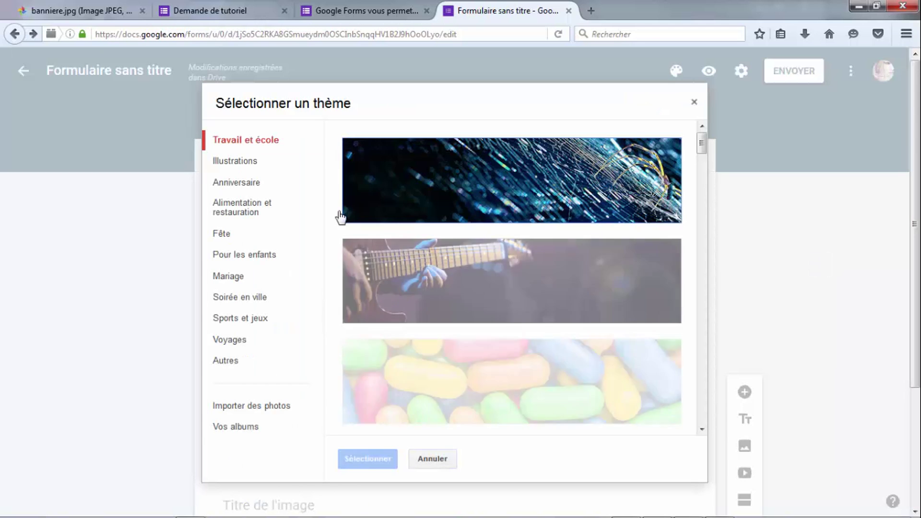
pyautogui.click(239, 162)
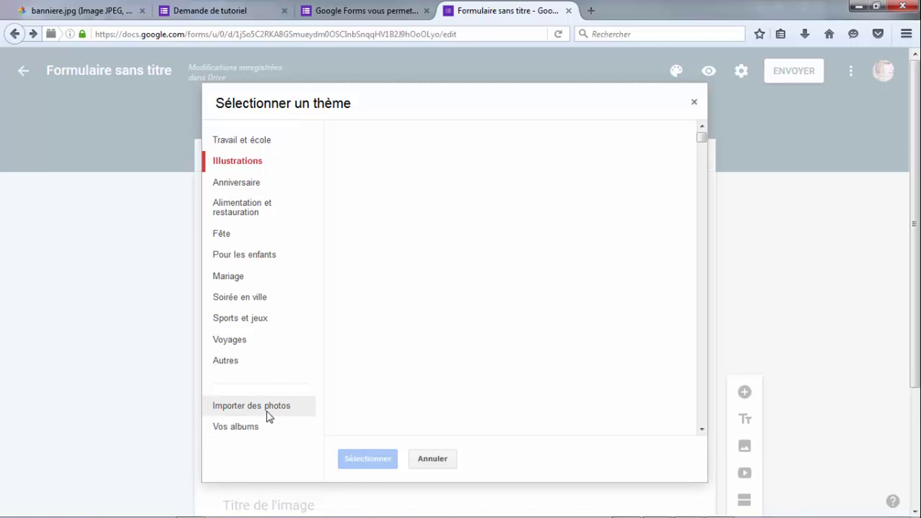
pyautogui.click(242, 140)
pyautogui.scroll(-5, 407, 312)
pyautogui.scroll(-4, 502, 314)
pyautogui.scroll(-3, 601, 338)
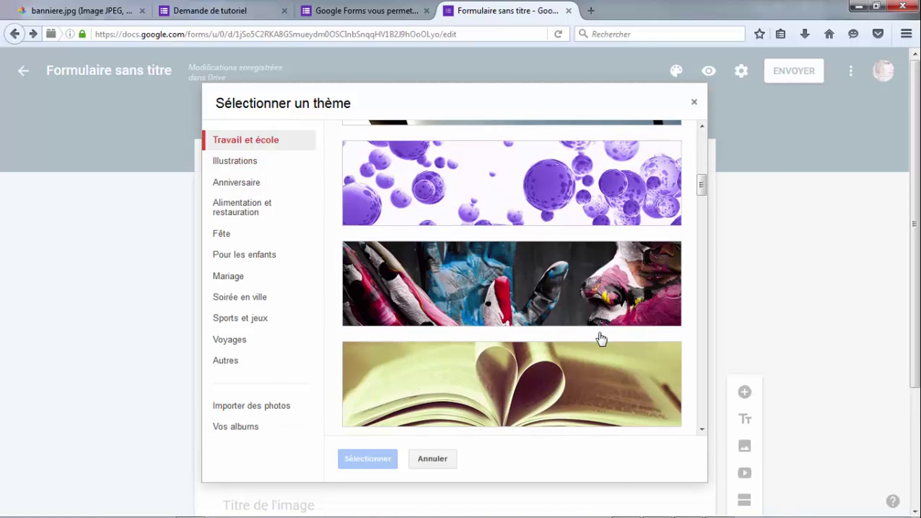
pyautogui.click(590, 307)
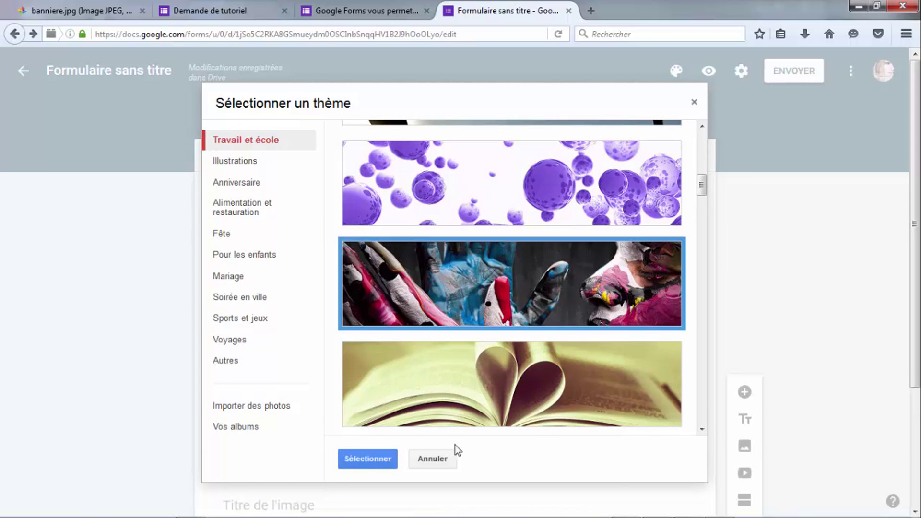
pyautogui.click(367, 458)
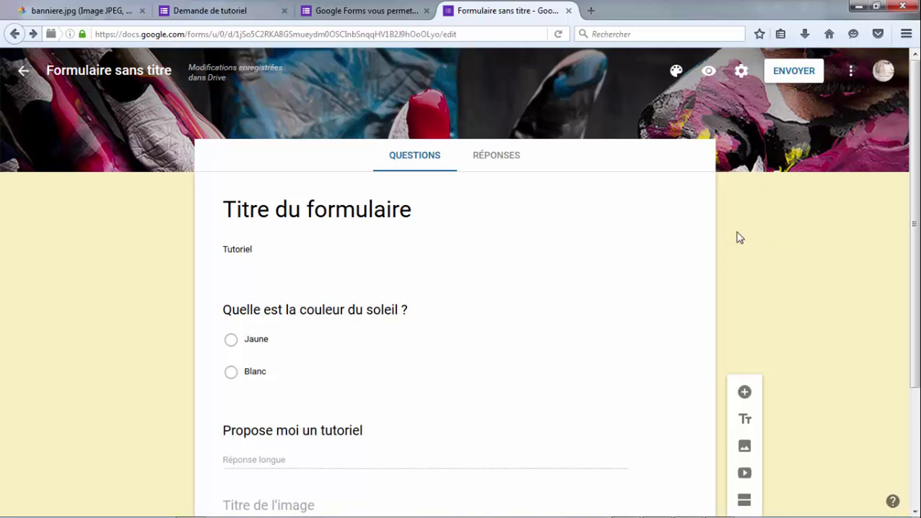
# Step: Preview the painted-hands form as respondents see it, then close the preview tab
pyautogui.click(709, 73)
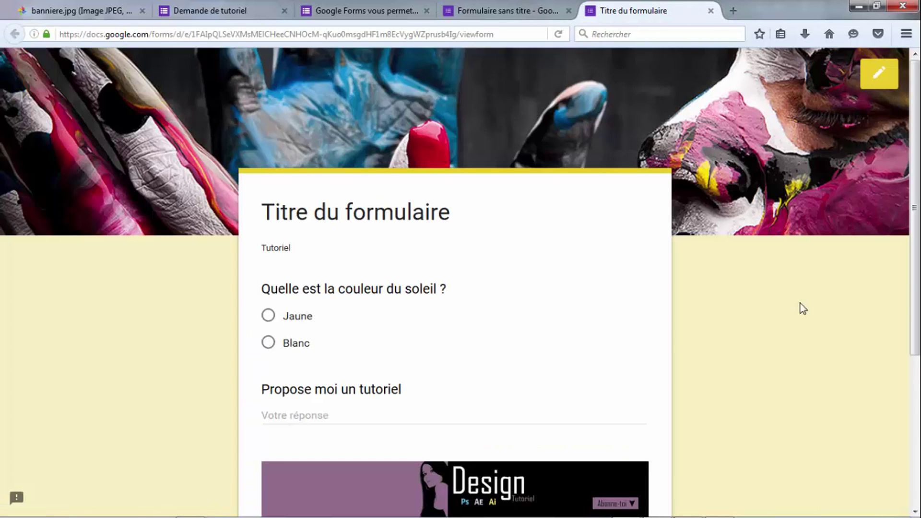
pyautogui.scroll(-5, 806, 334)
pyautogui.scroll(5, 806, 336)
pyautogui.click(710, 11)
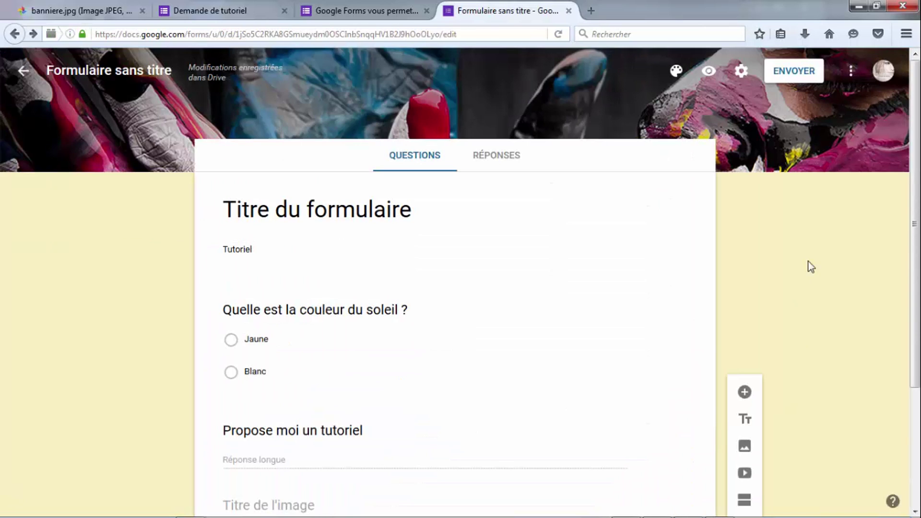
# Step: Generate a shortened goo.gl link for sharing the form and copy it
pyautogui.click(795, 75)
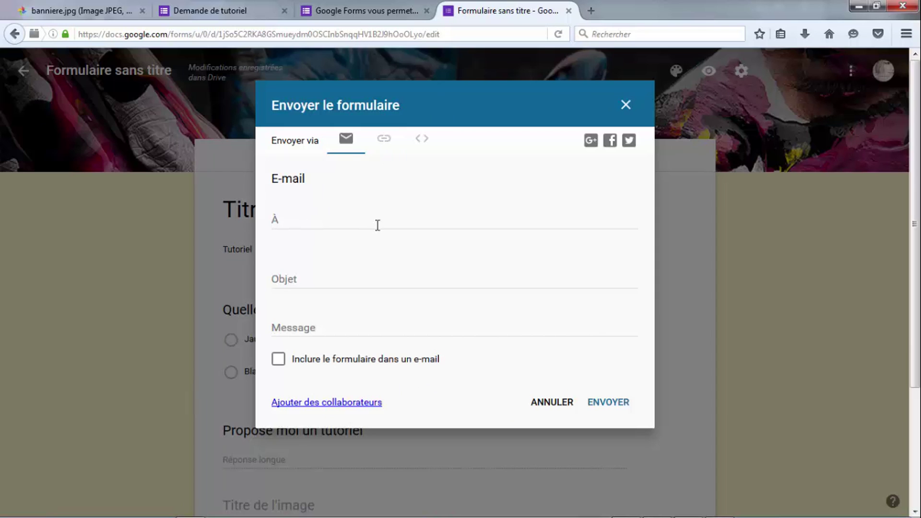
pyautogui.click(383, 142)
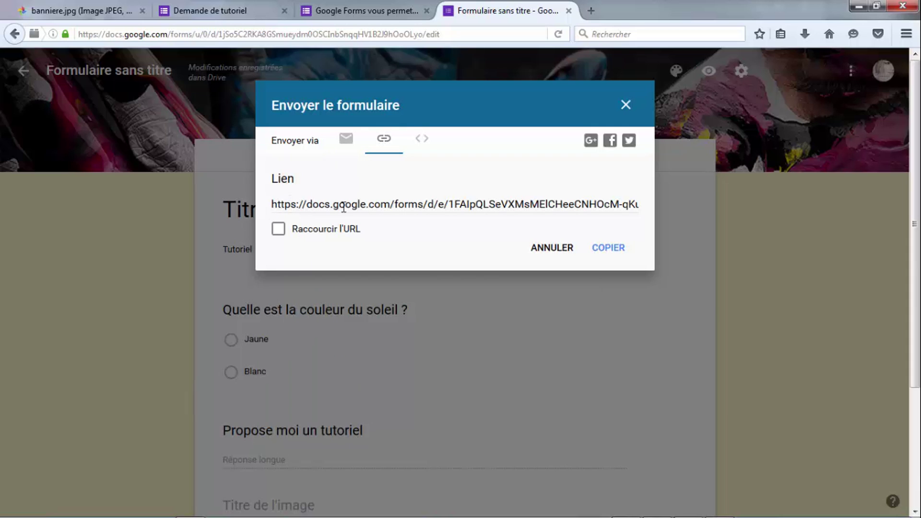
pyautogui.click(377, 210)
pyautogui.click(278, 230)
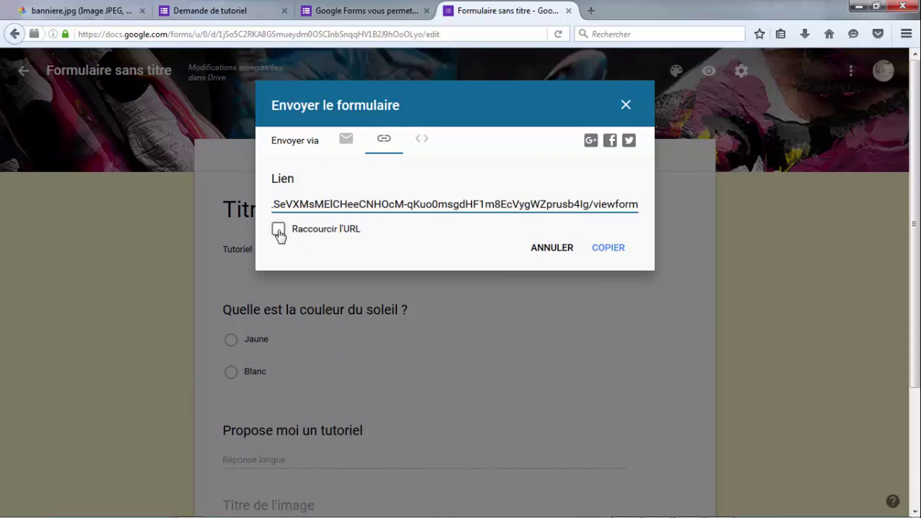
pyautogui.rightClick(394, 204)
pyautogui.click(431, 250)
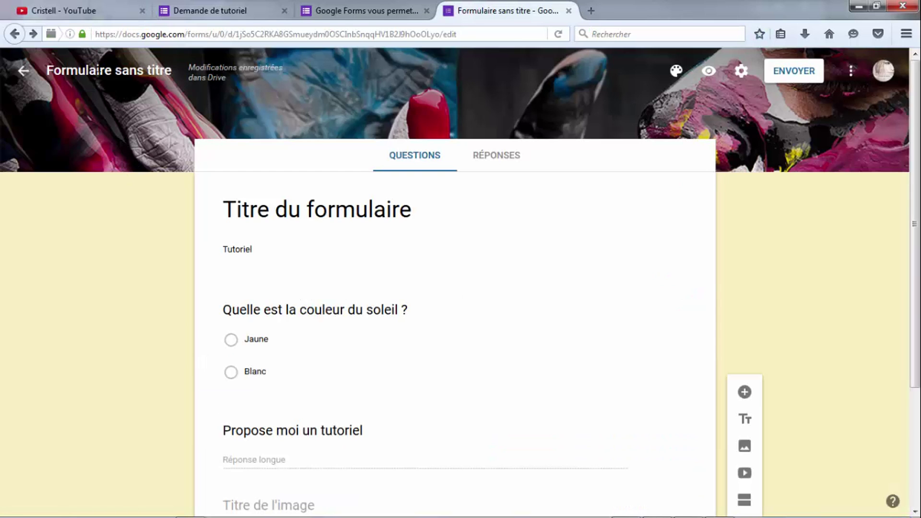
# Step: Rename the untitled form to 'Tutoriel', then go back to the Google Forms home page
pyautogui.click(99, 70)
pyautogui.write('T')
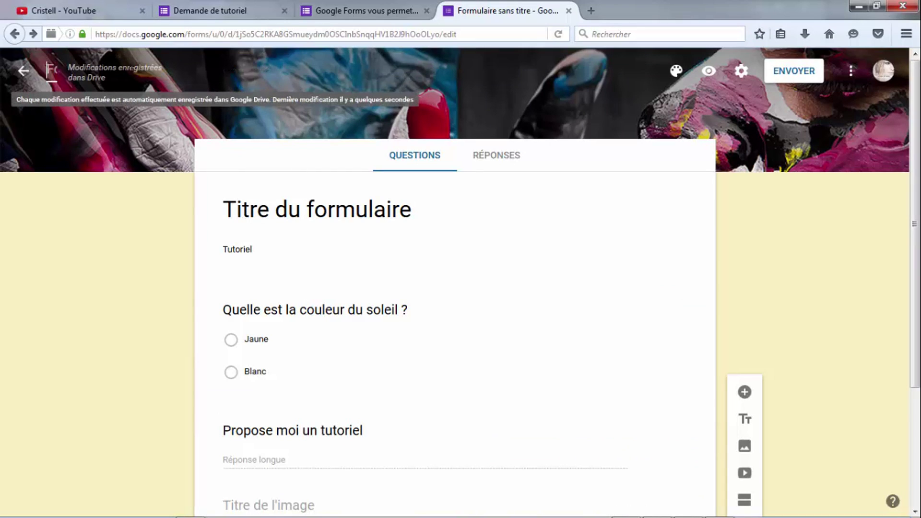
pyautogui.write('utoriel')
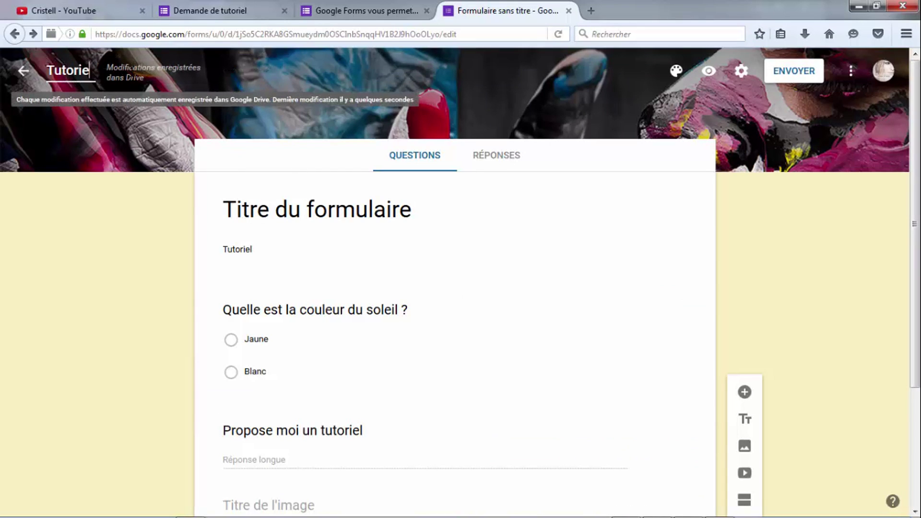
pyautogui.click(145, 210)
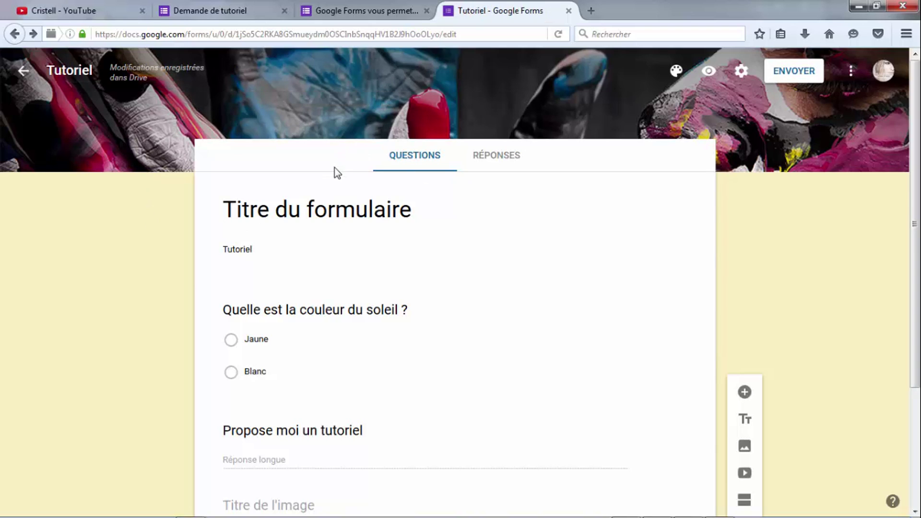
pyautogui.click(24, 73)
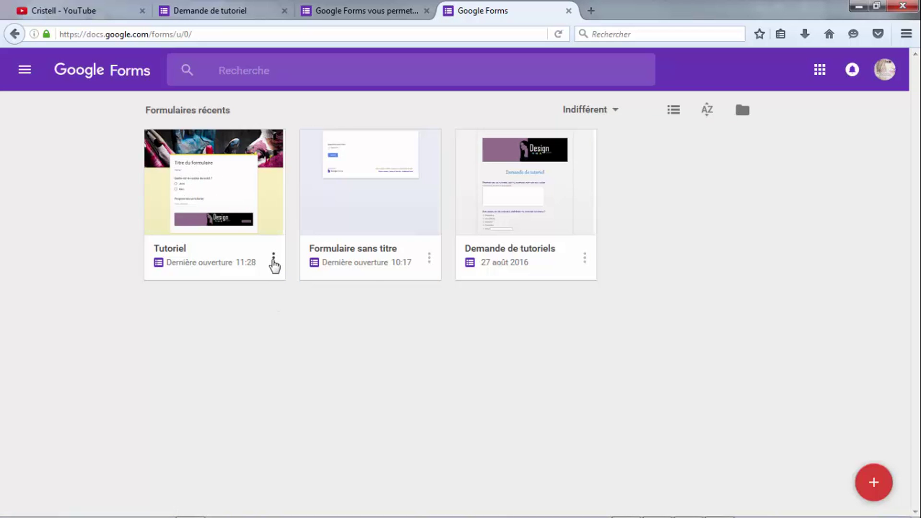
# Step: Open the Tutoriel form from its card and view its Réponses tab showing 0 responses
pyautogui.click(273, 259)
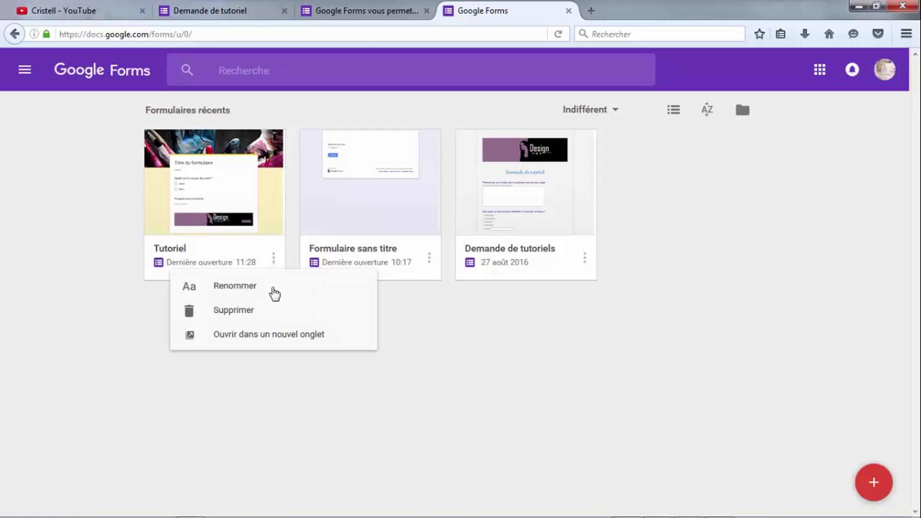
pyautogui.click(216, 198)
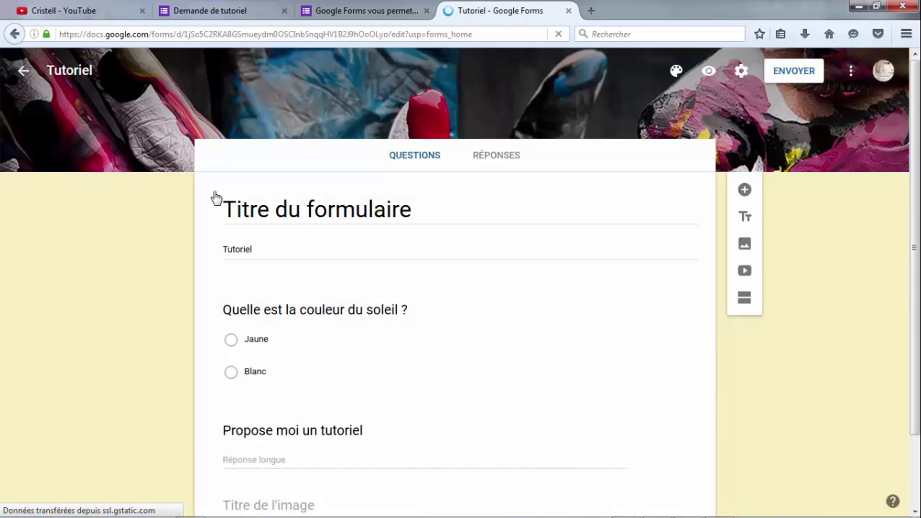
pyautogui.click(495, 163)
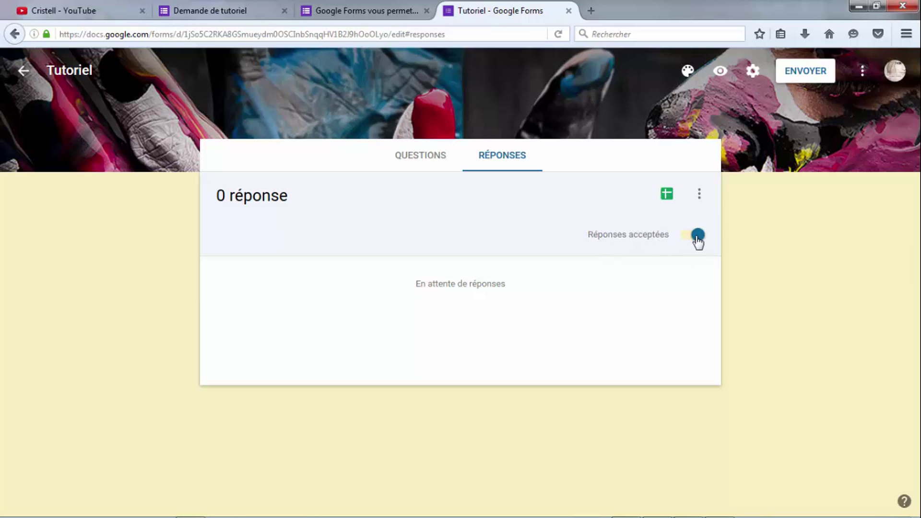
# Step: Toggle Réponses acceptées off and back on, then download the responses as Tutoriel.csv
pyautogui.click(696, 237)
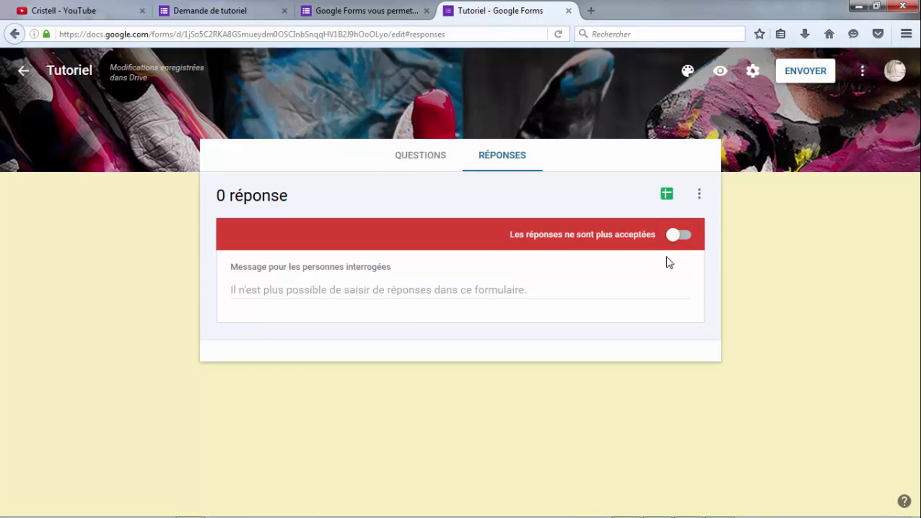
pyautogui.click(679, 235)
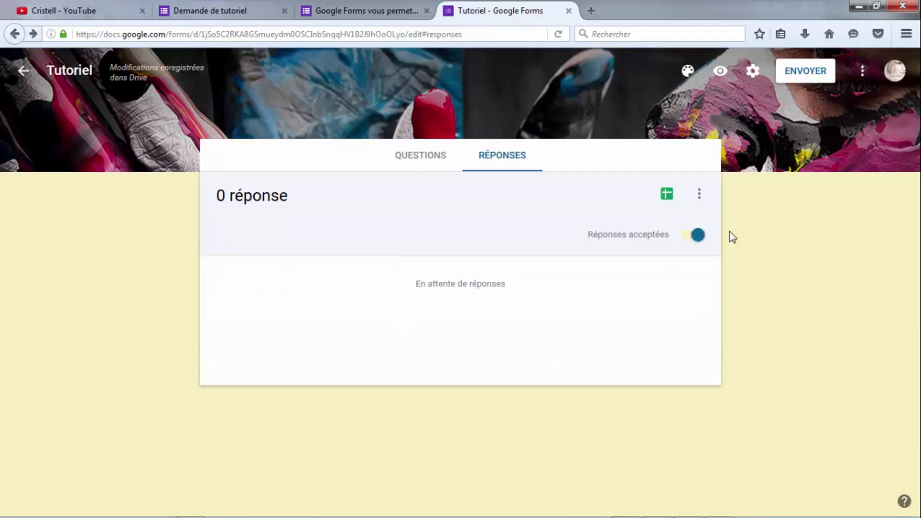
pyautogui.click(700, 196)
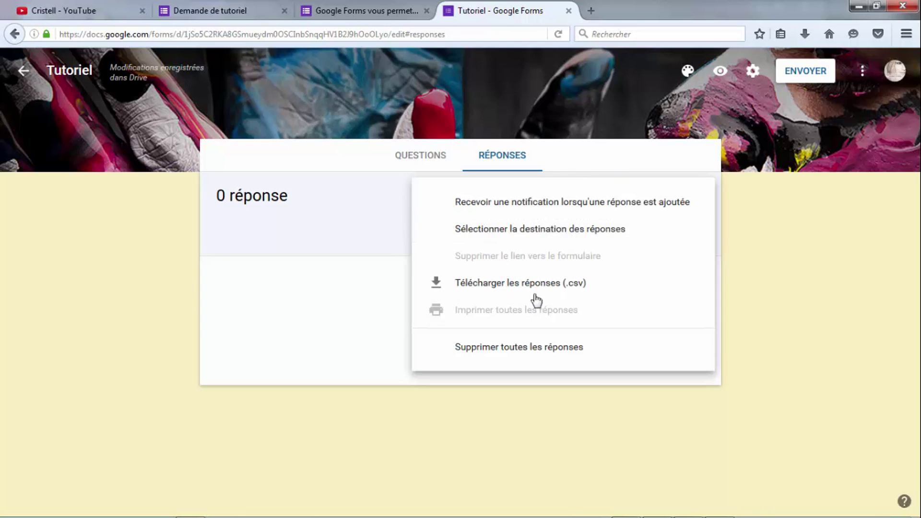
pyautogui.click(567, 288)
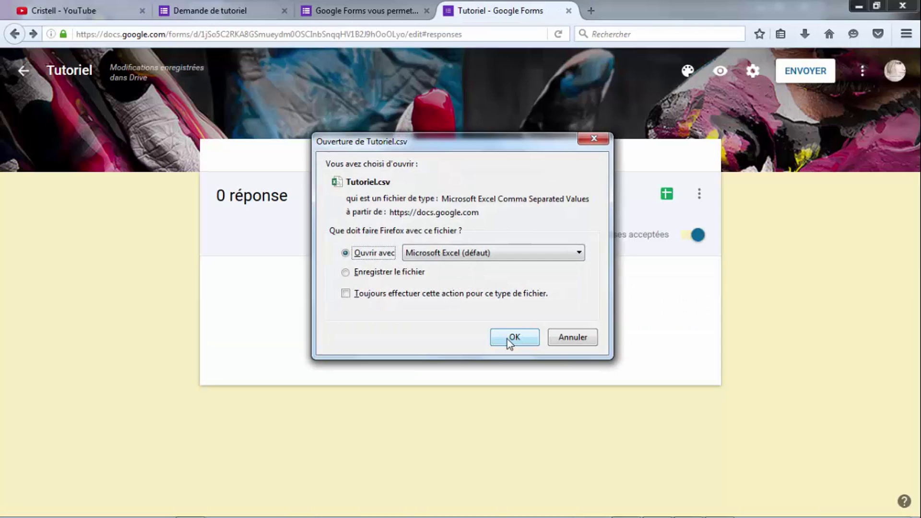
pyautogui.click(508, 339)
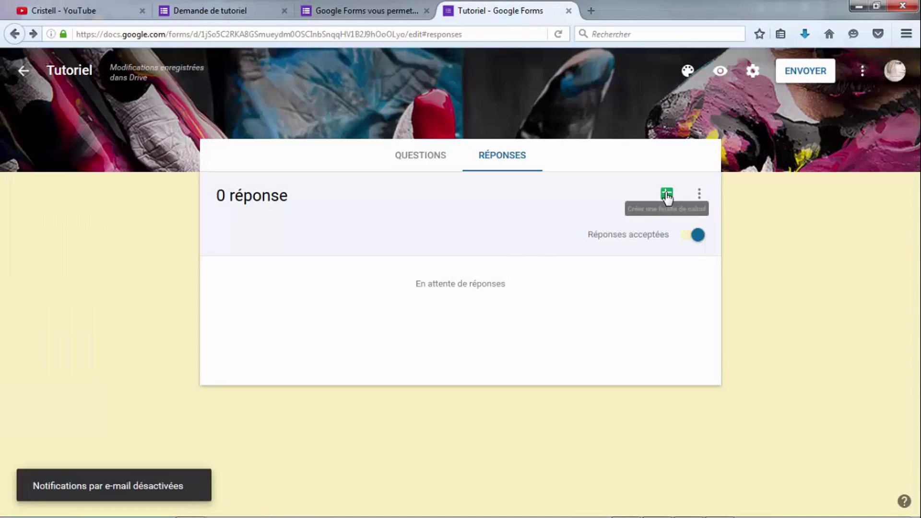
# Step: Link the responses to a new 'Tutoriel (réponses)' spreadsheet and check the blocked-popup options
pyautogui.click(667, 196)
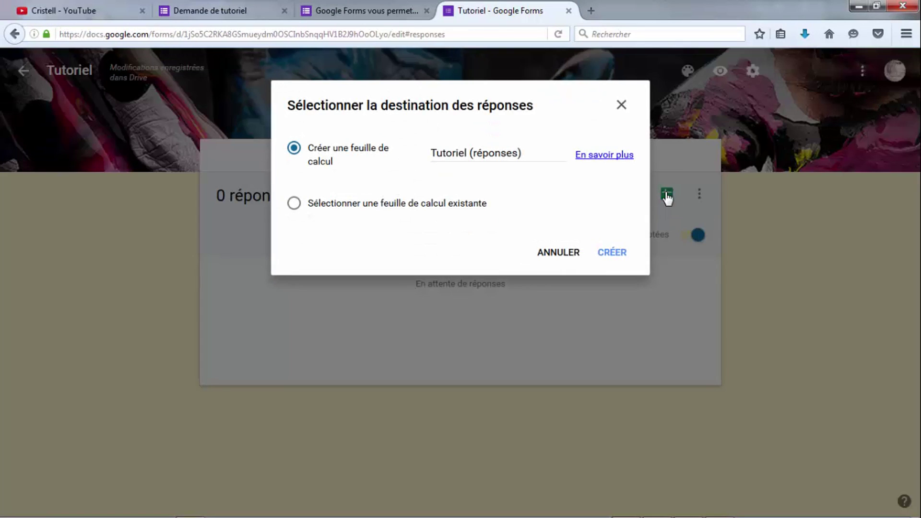
pyautogui.click(612, 259)
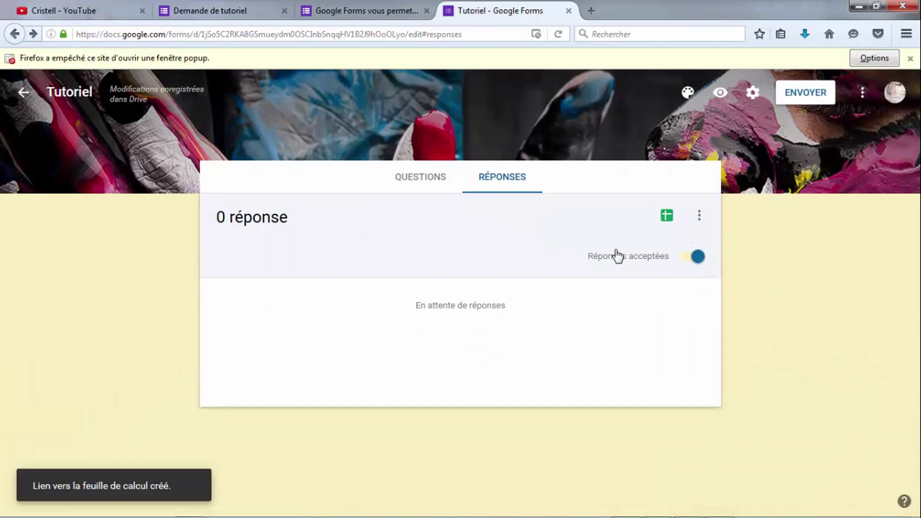
pyautogui.click(870, 58)
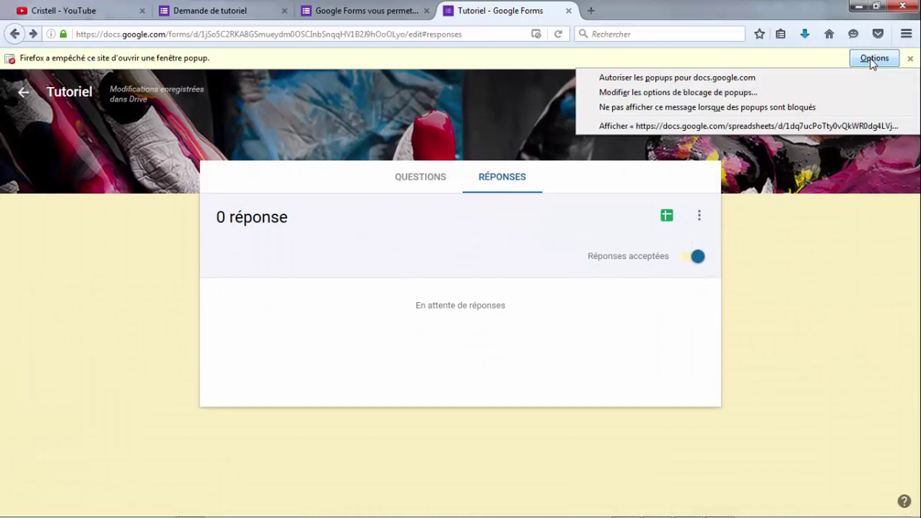
# Step: Open the Tutoriel (réponses) sheet, inspect headers B1, C1 and E1, then close it
pyautogui.click(757, 76)
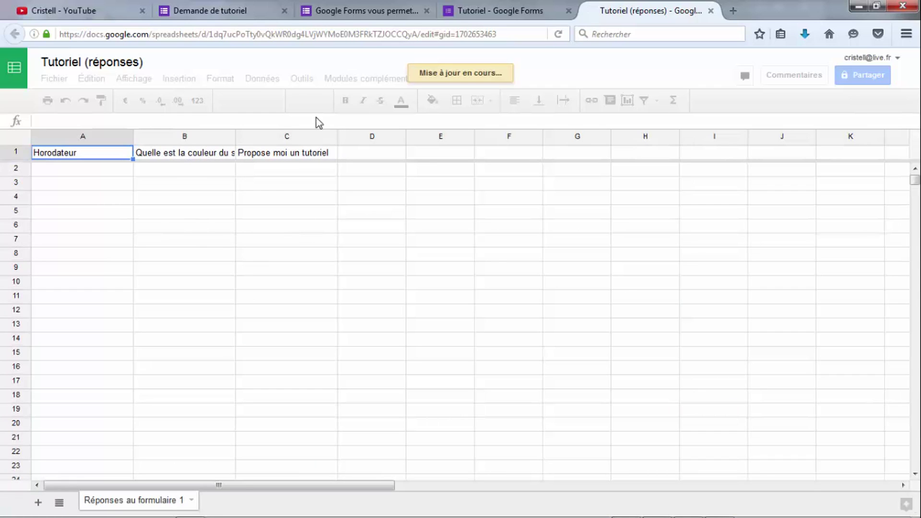
pyautogui.click(207, 156)
pyautogui.click(288, 154)
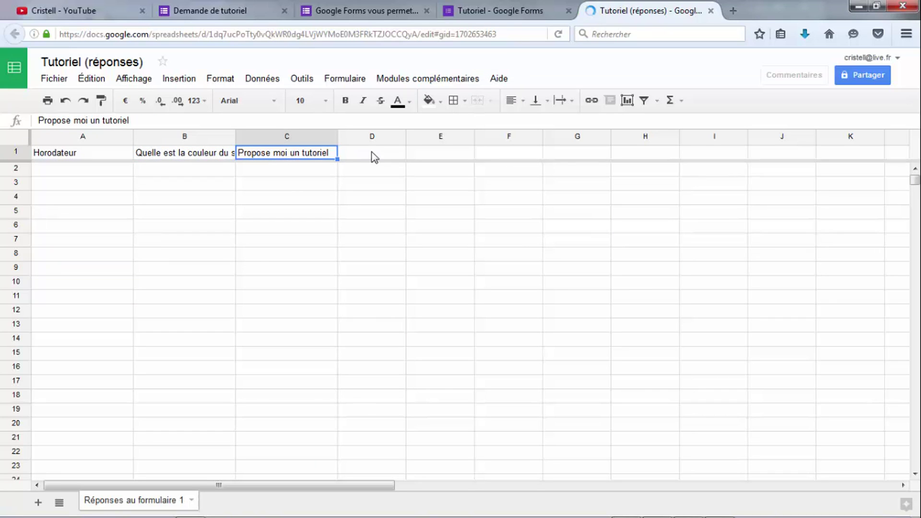
pyautogui.click(439, 154)
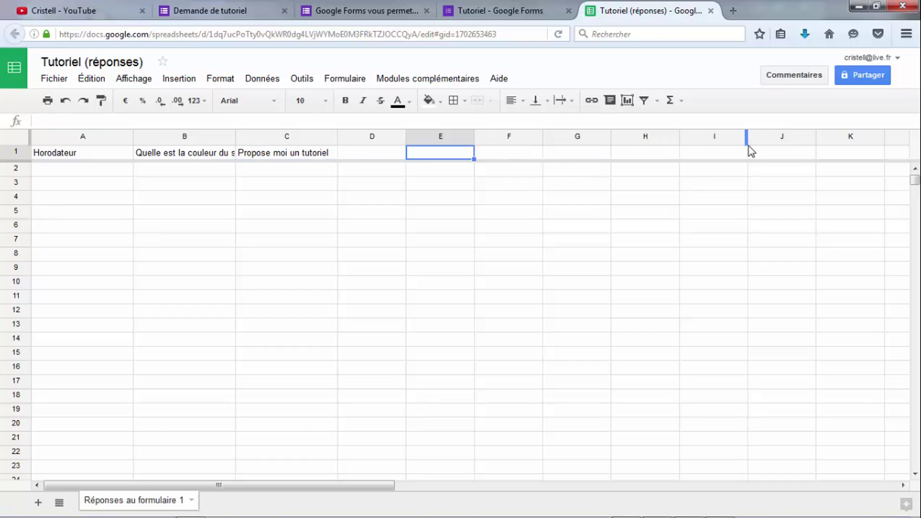
pyautogui.click(711, 11)
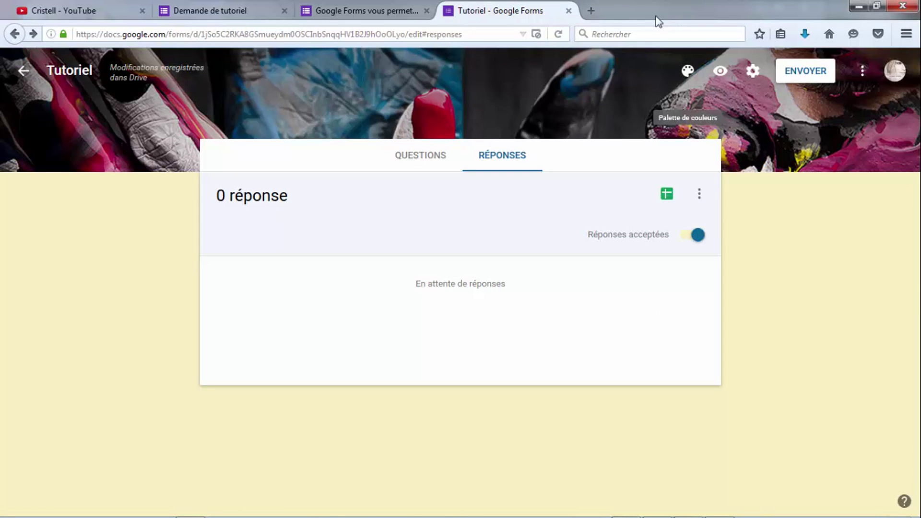
# Step: Switch the Tutoriel form back to its Questions page
pyautogui.click(434, 165)
pyautogui.moveTo(682, 343)
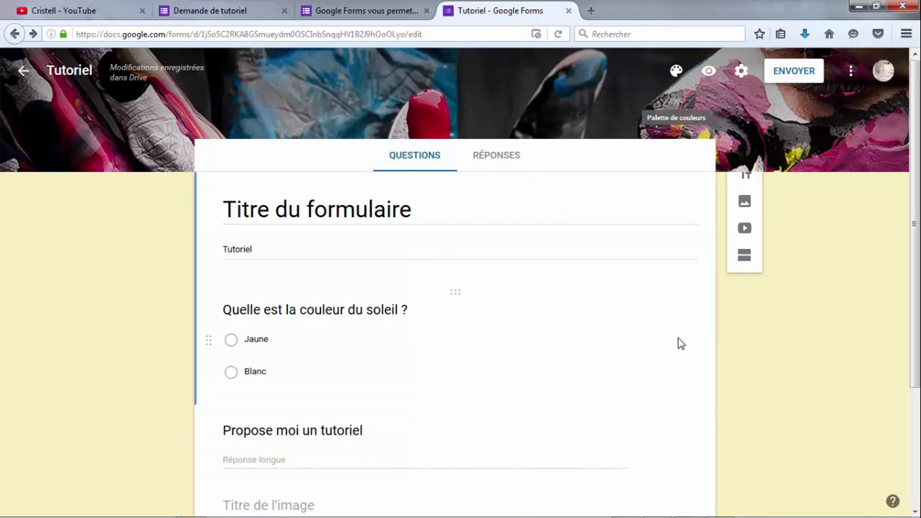